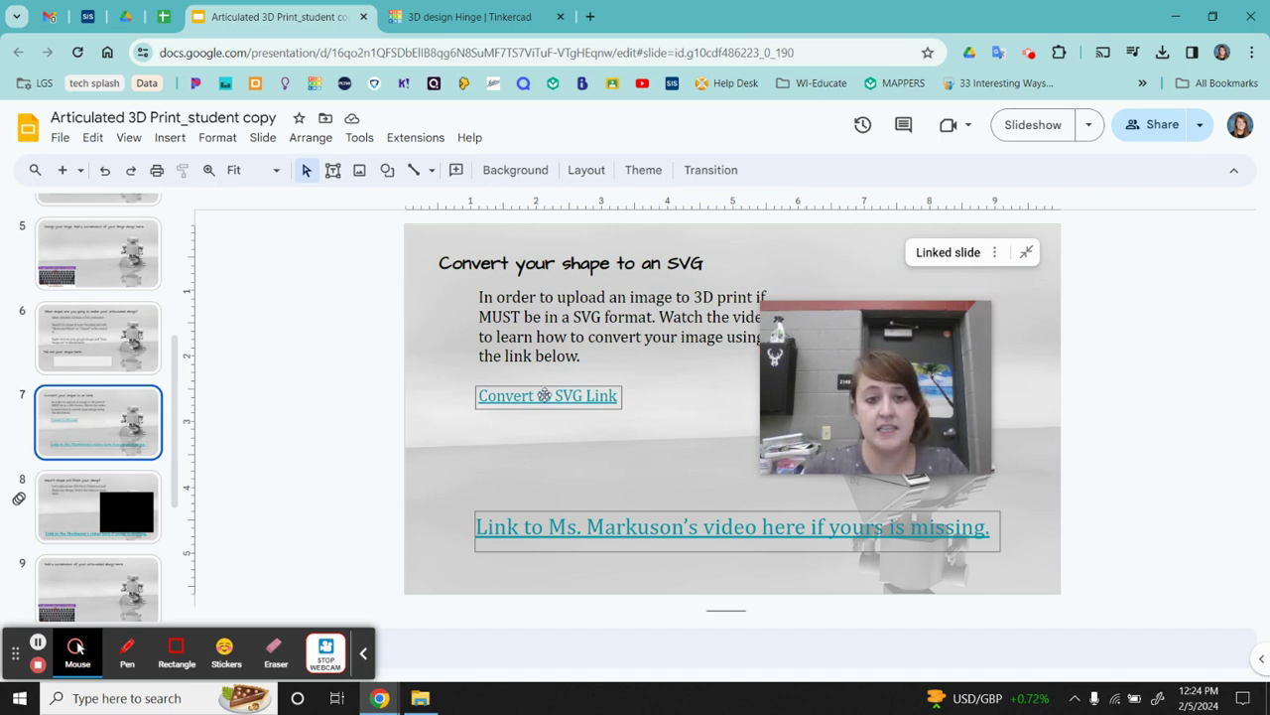
Open the online SVG image converter from the "Convert to SVG Link" on the slide
left_click(597, 401)
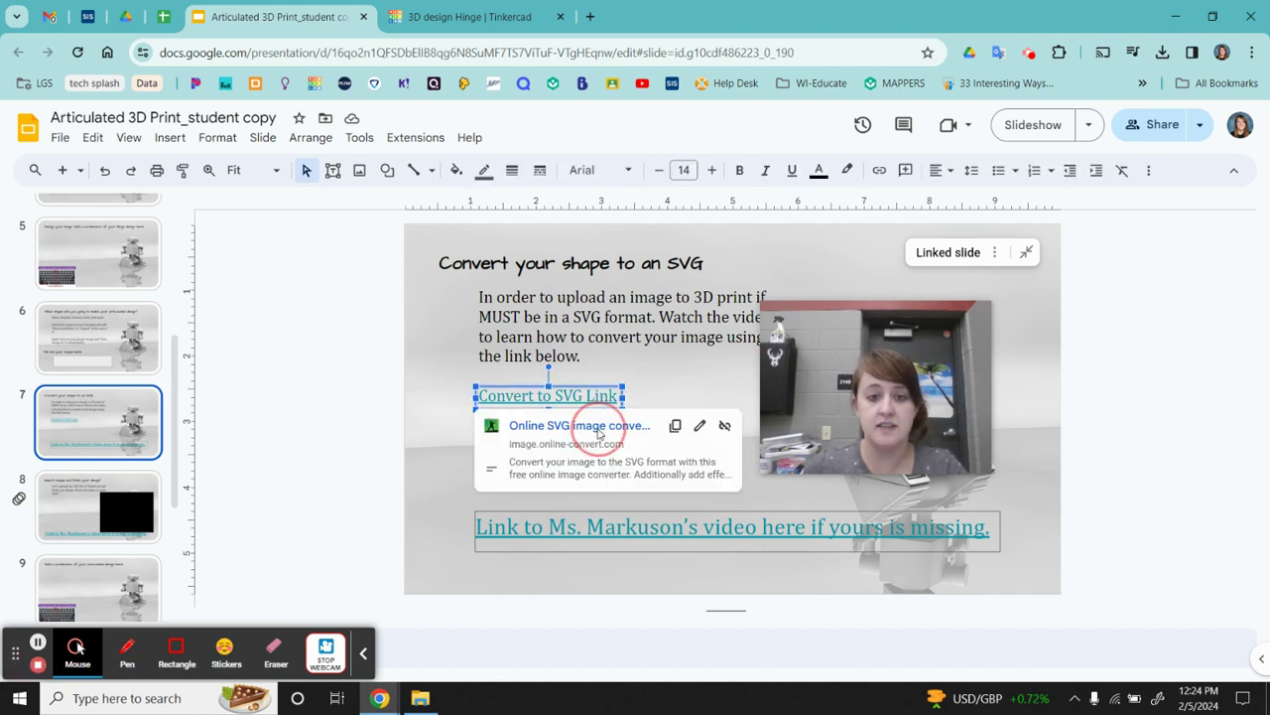
left_click(599, 432)
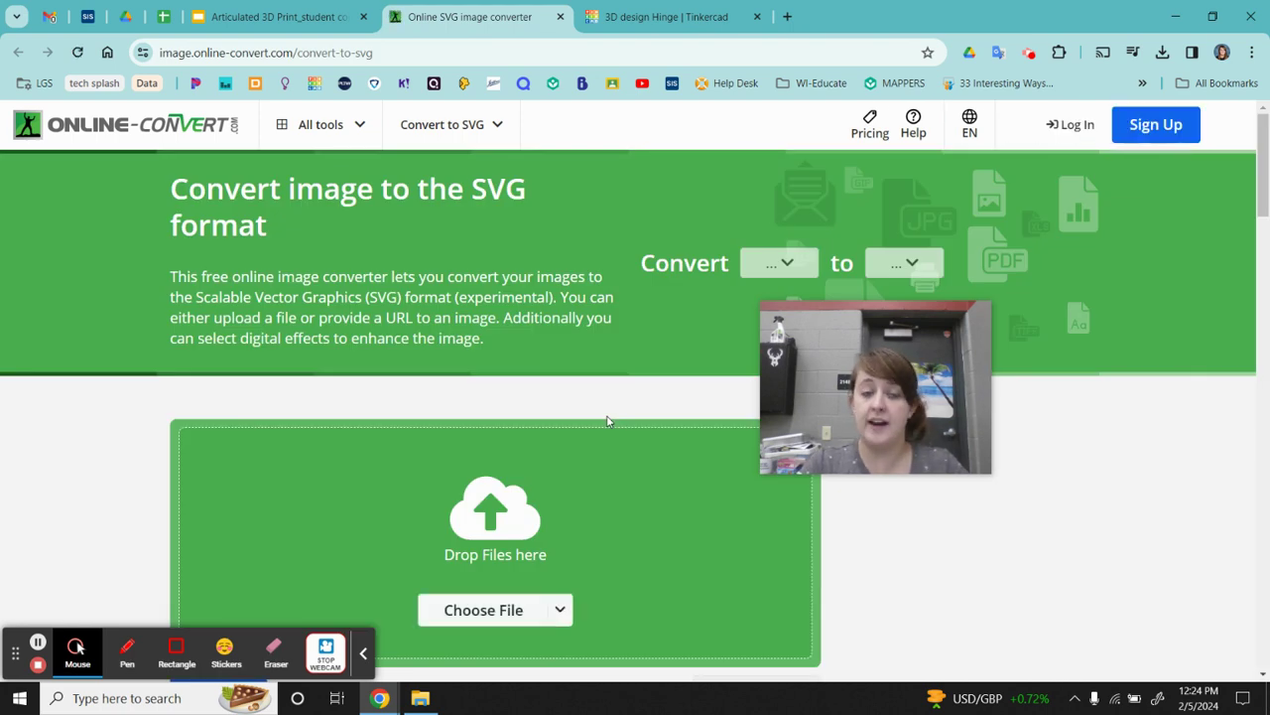
Search Google in a new tab for "black clipart cat" and show only the image results
left_click(787, 16)
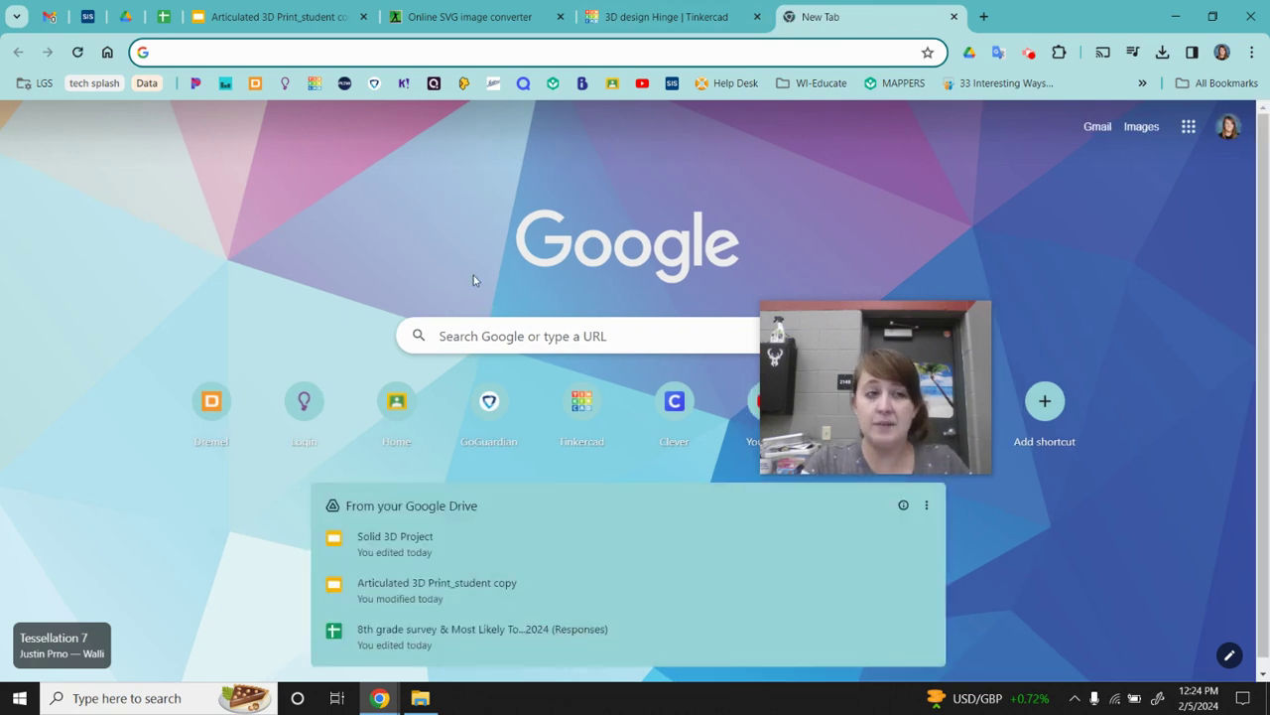
type("black ")
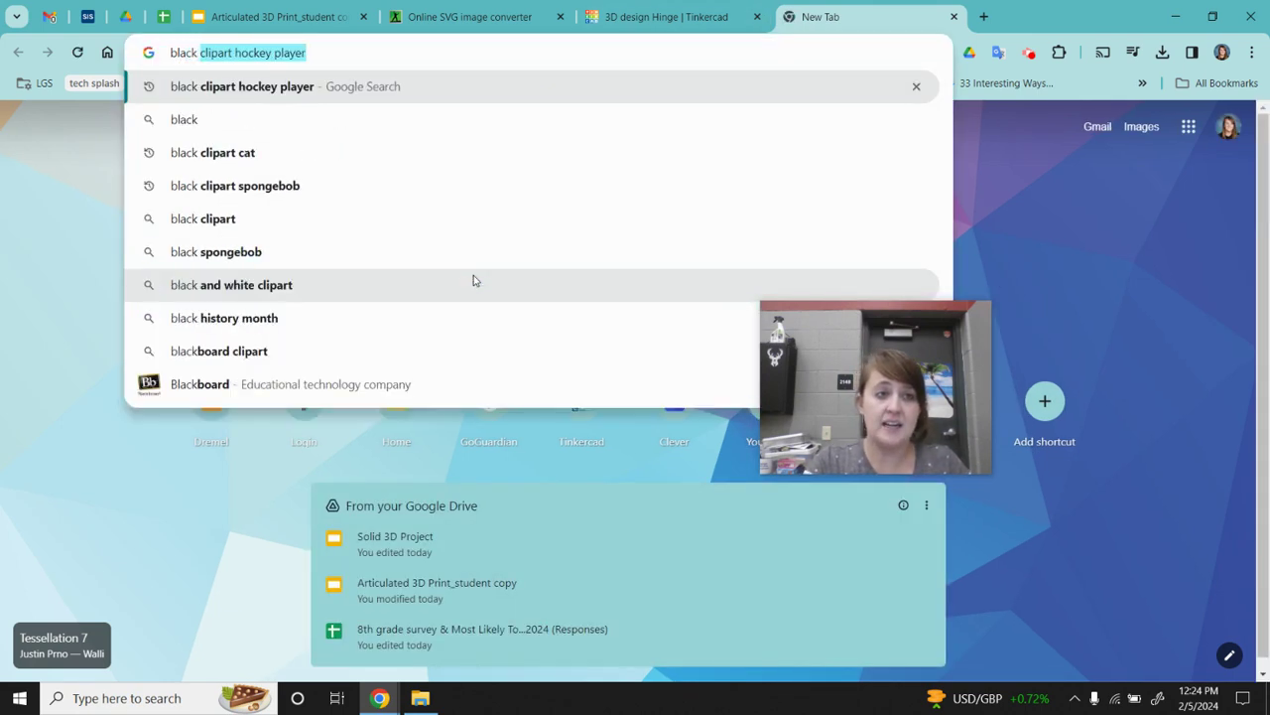
type("clipart")
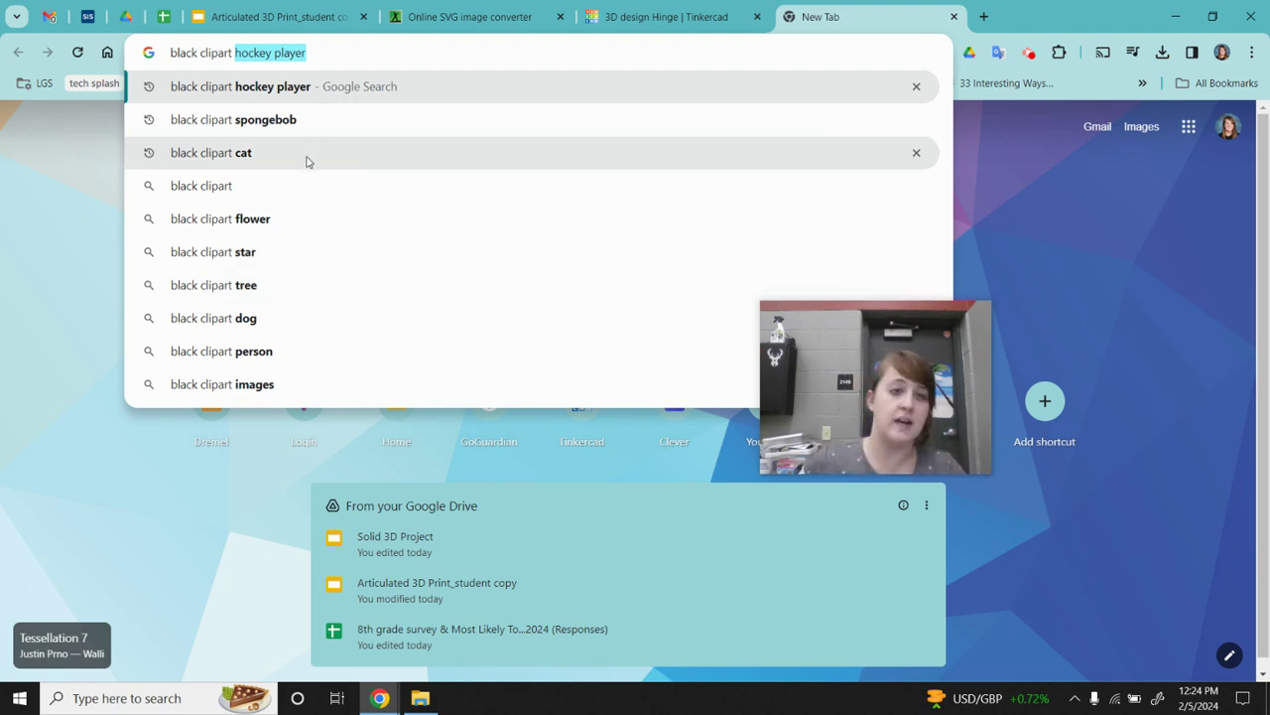
left_click(201, 162)
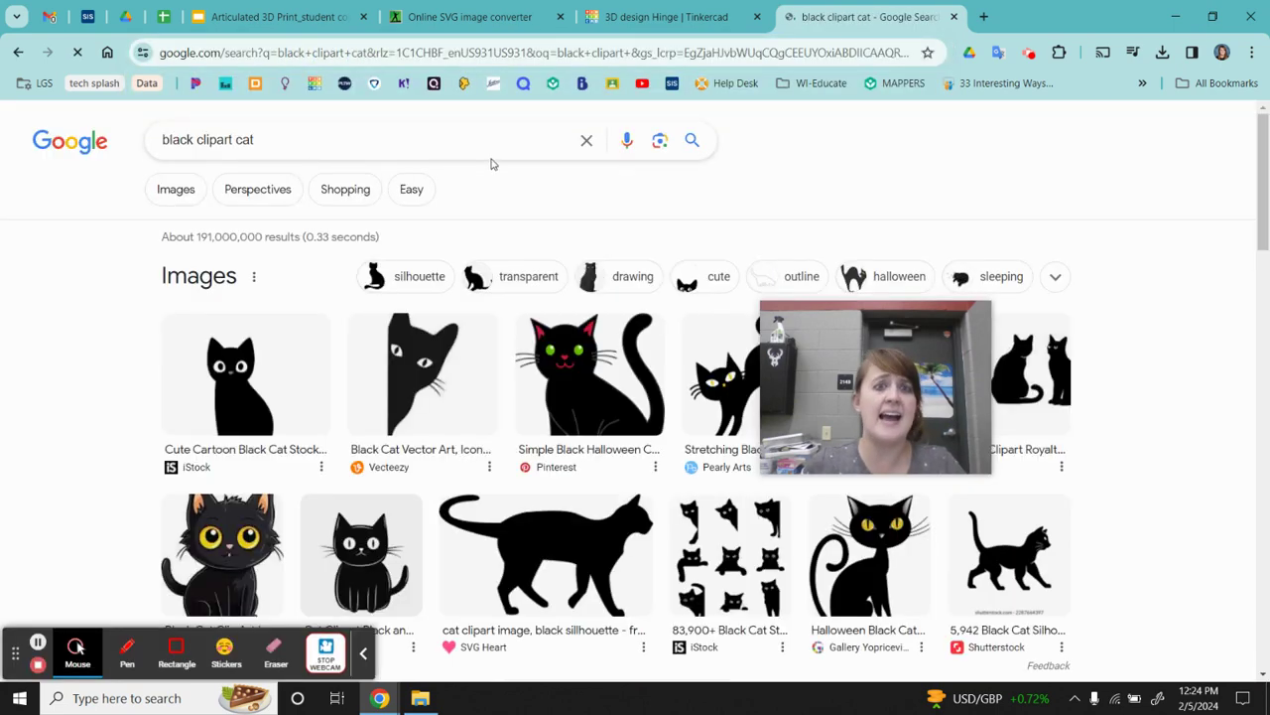
mouse_move(921, 393)
left_click_drag(917, 345, 1142, 183)
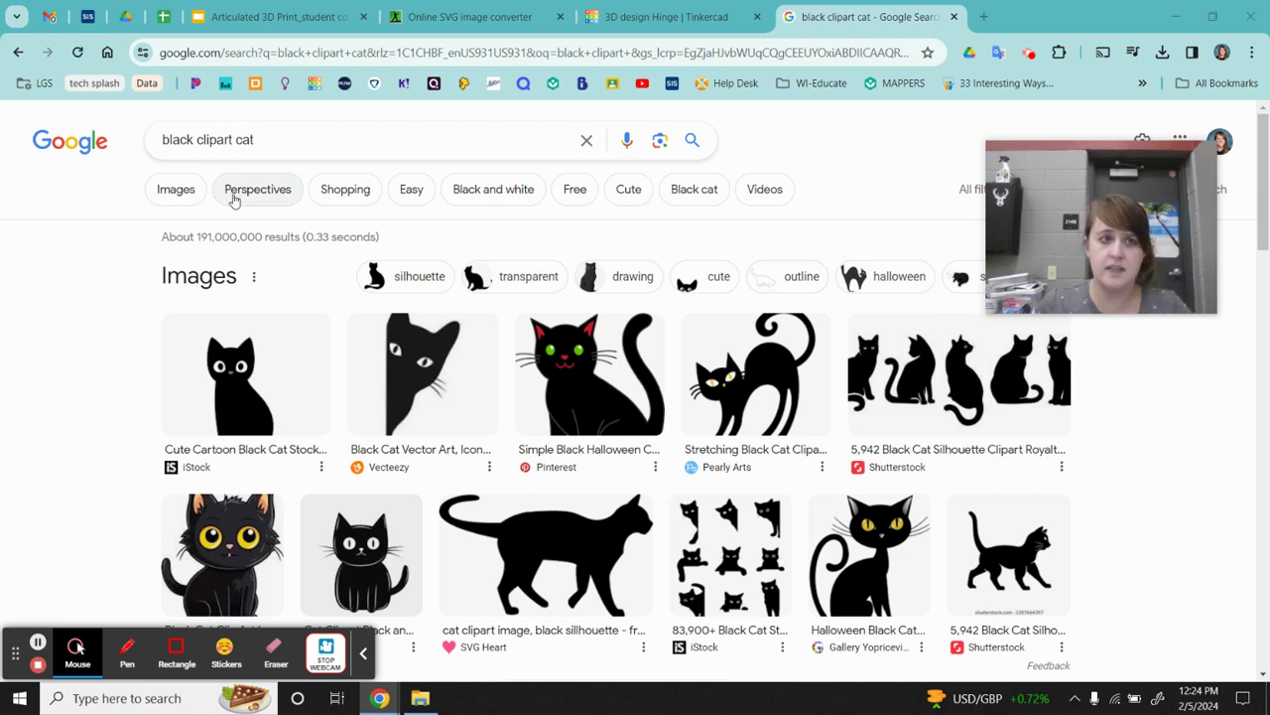
left_click(181, 198)
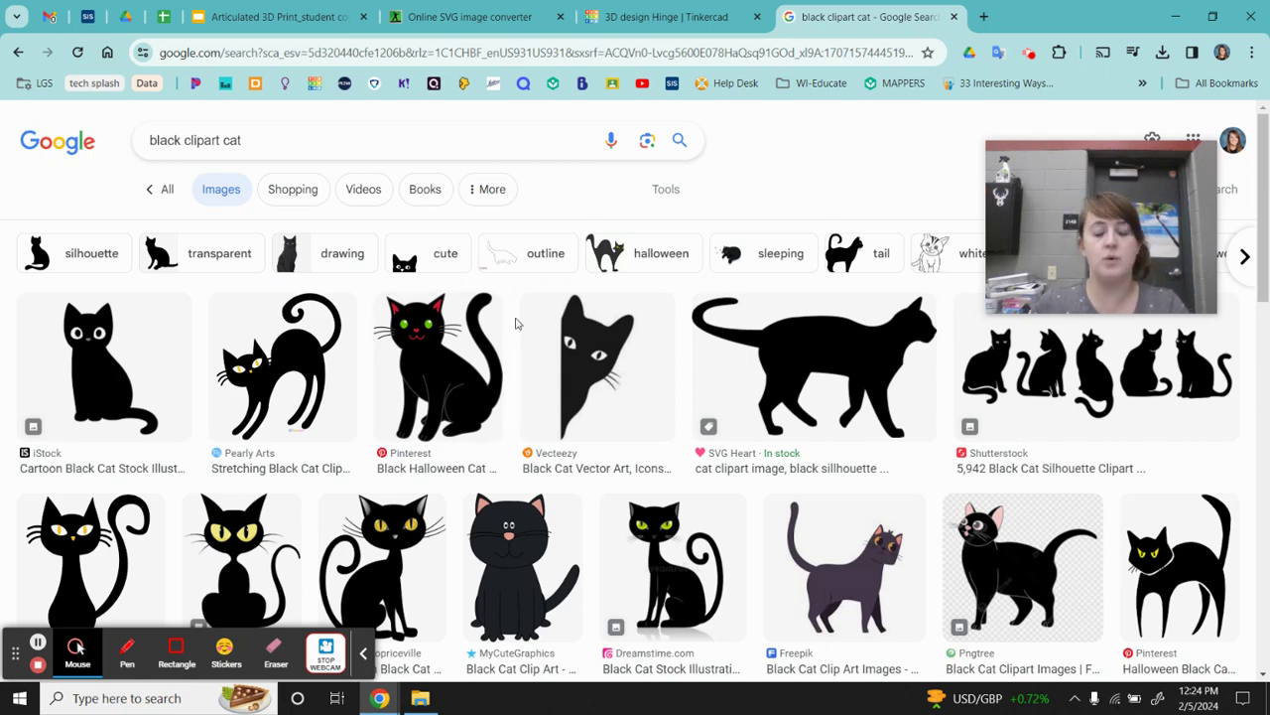
Browse the cat images and open the preview of Vecteezy's solid black sitting cat with its tail curled on the ground
scroll(863, 357, "down", 1)
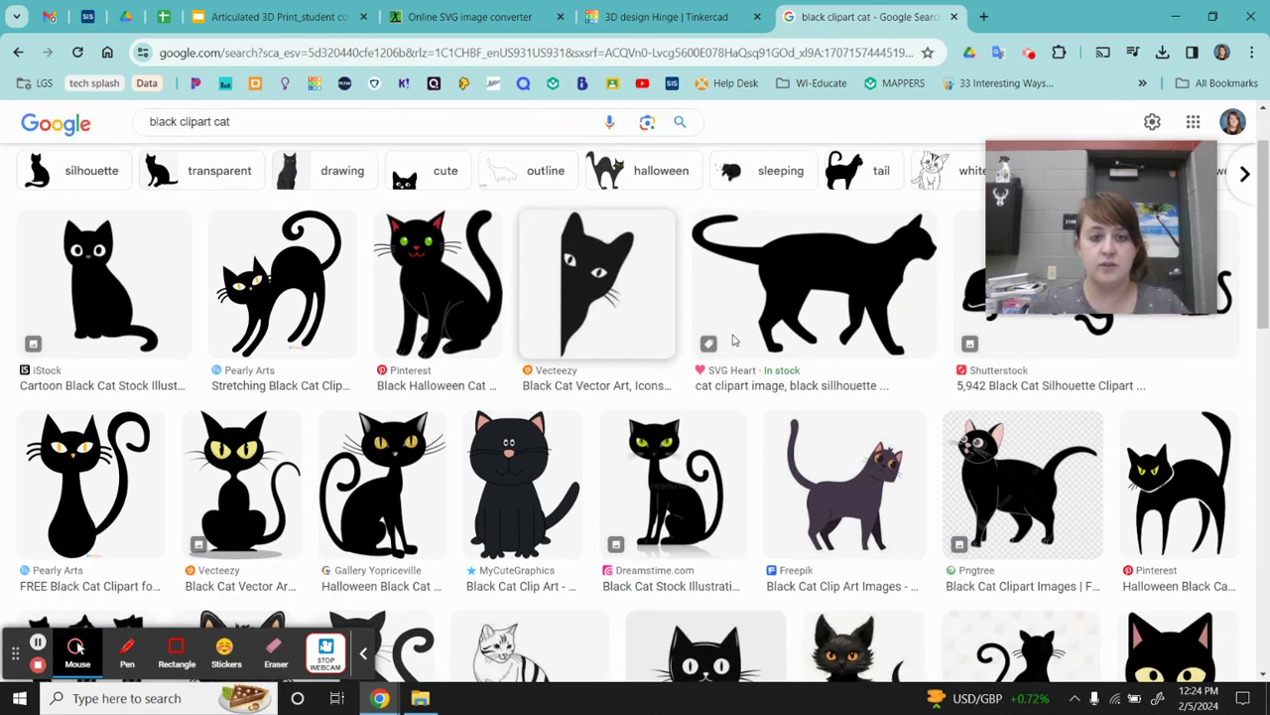
scroll(1001, 464, "down", 4)
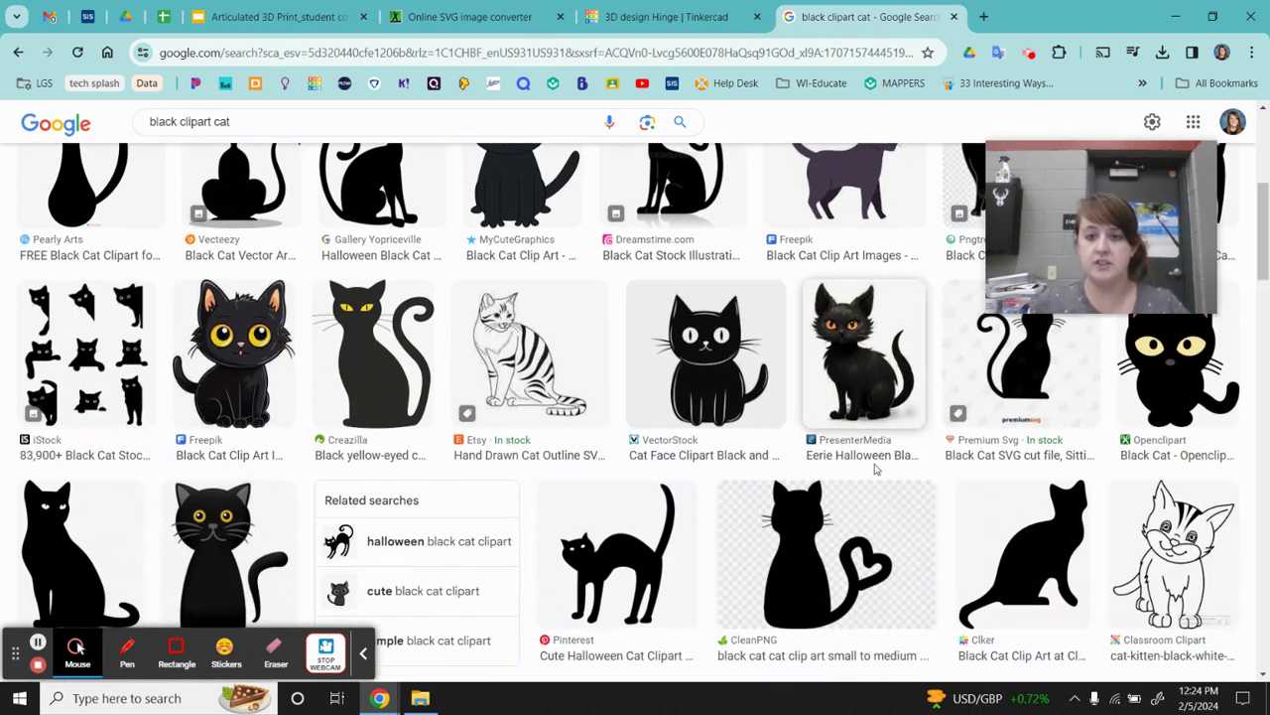
scroll(1002, 529, "up", 2)
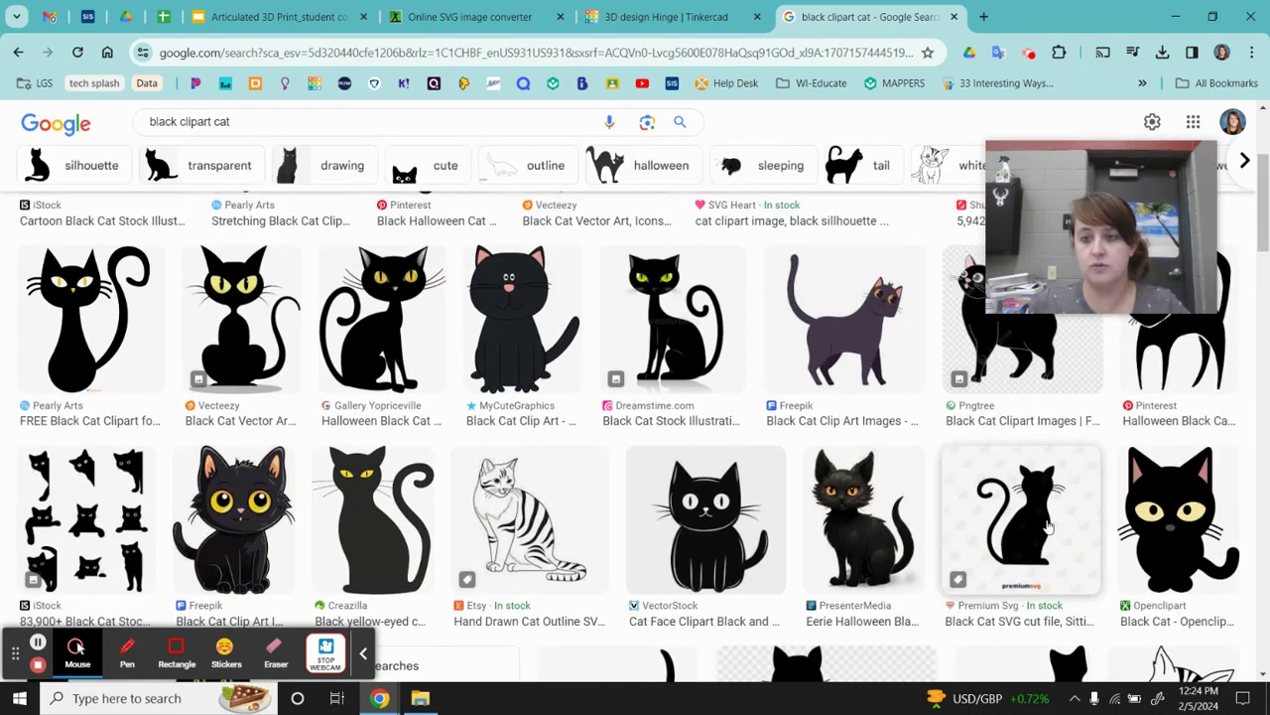
scroll(1032, 541, "down", 2)
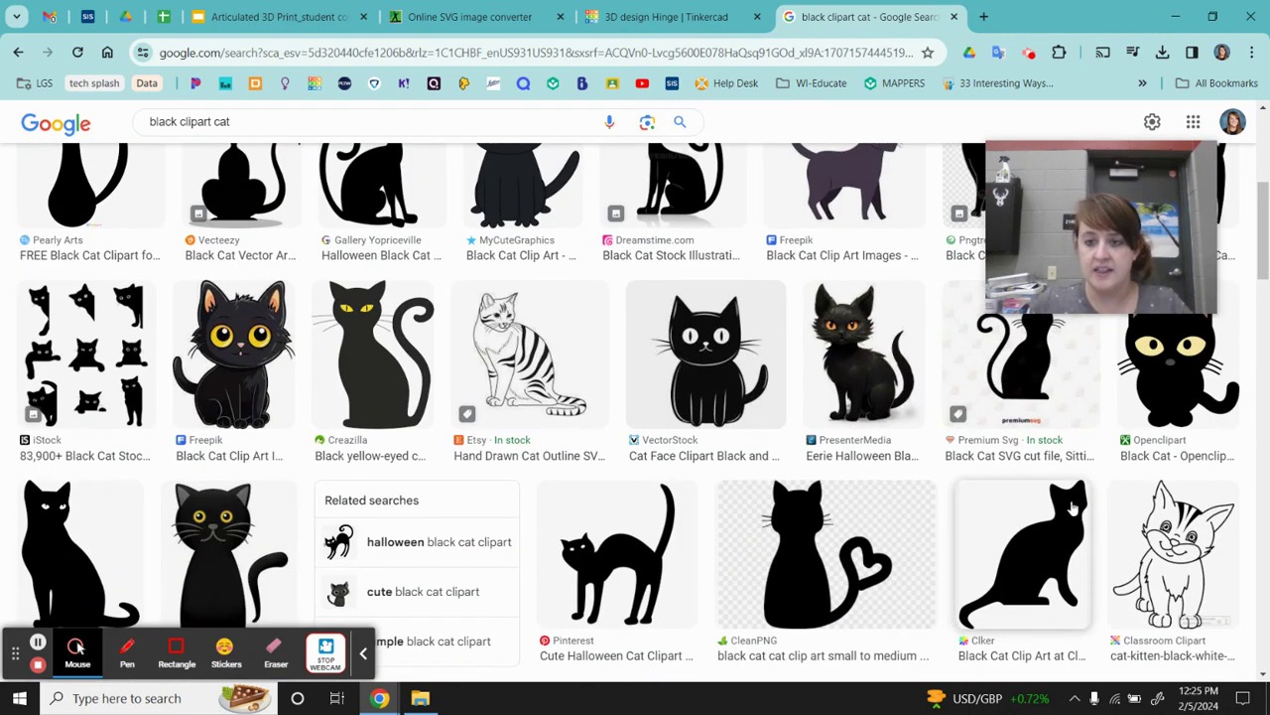
scroll(893, 594, "up", 2)
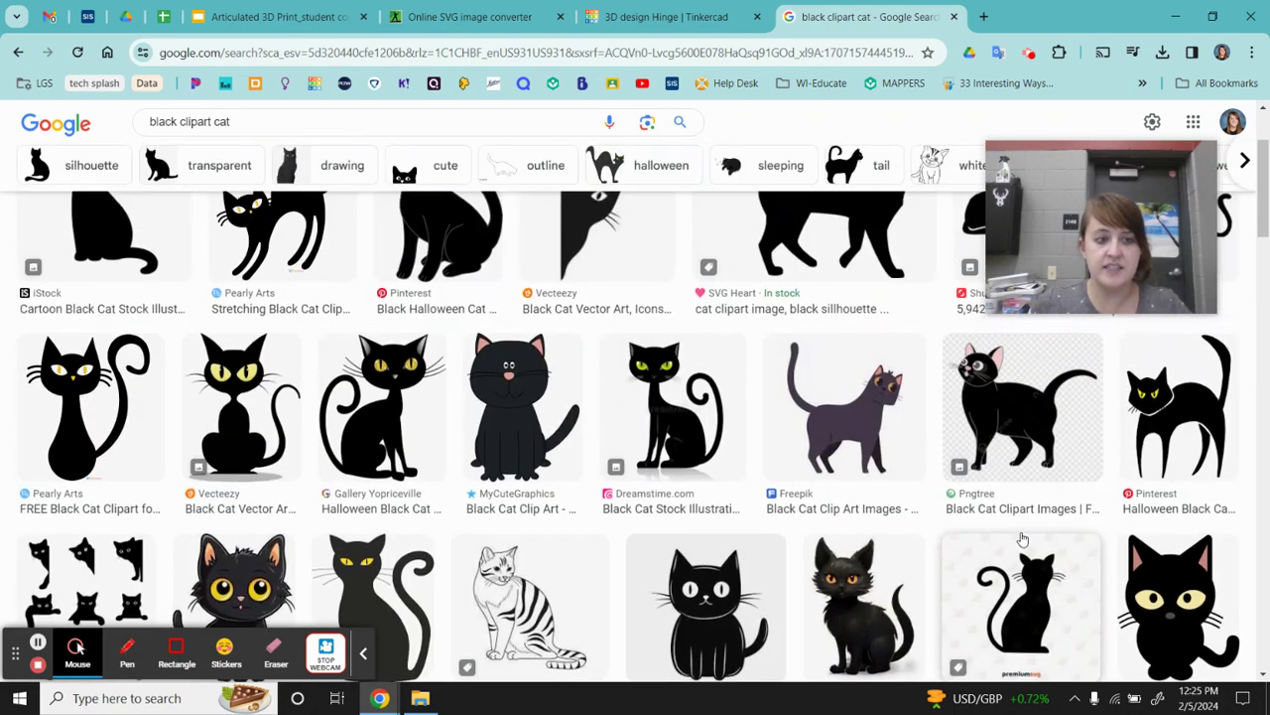
scroll(66, 508, "down", 4)
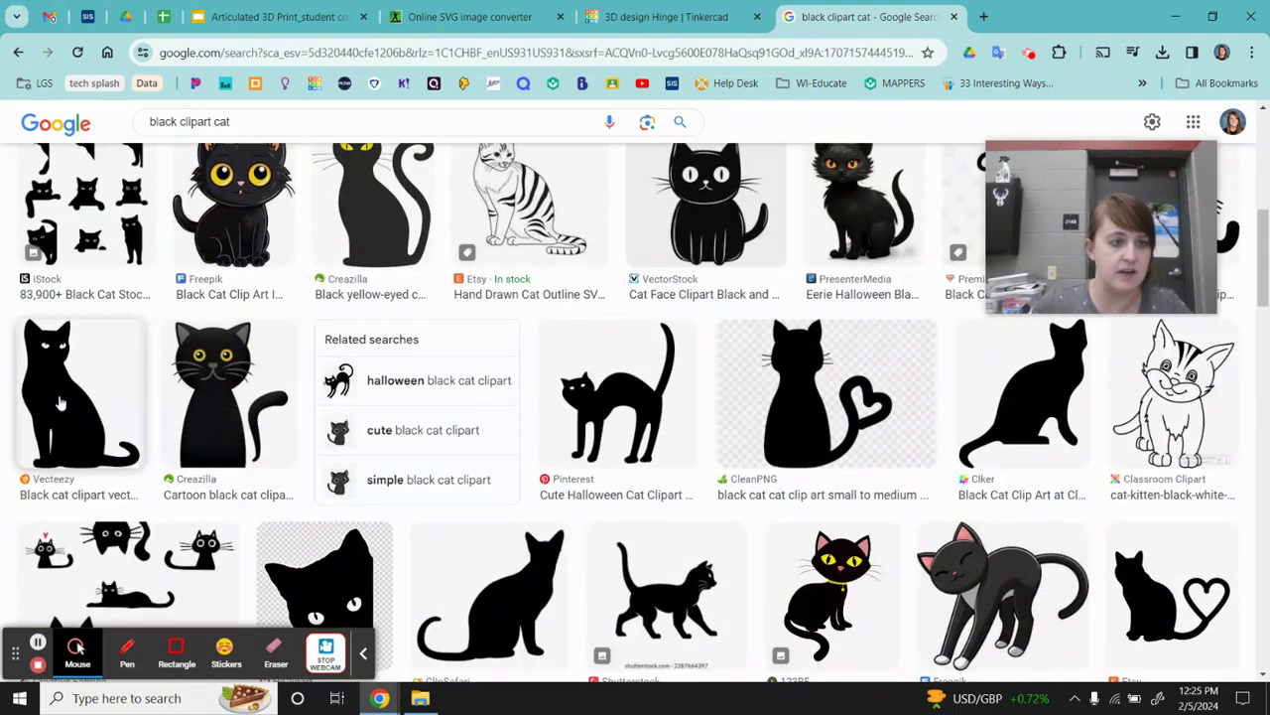
left_click(60, 401)
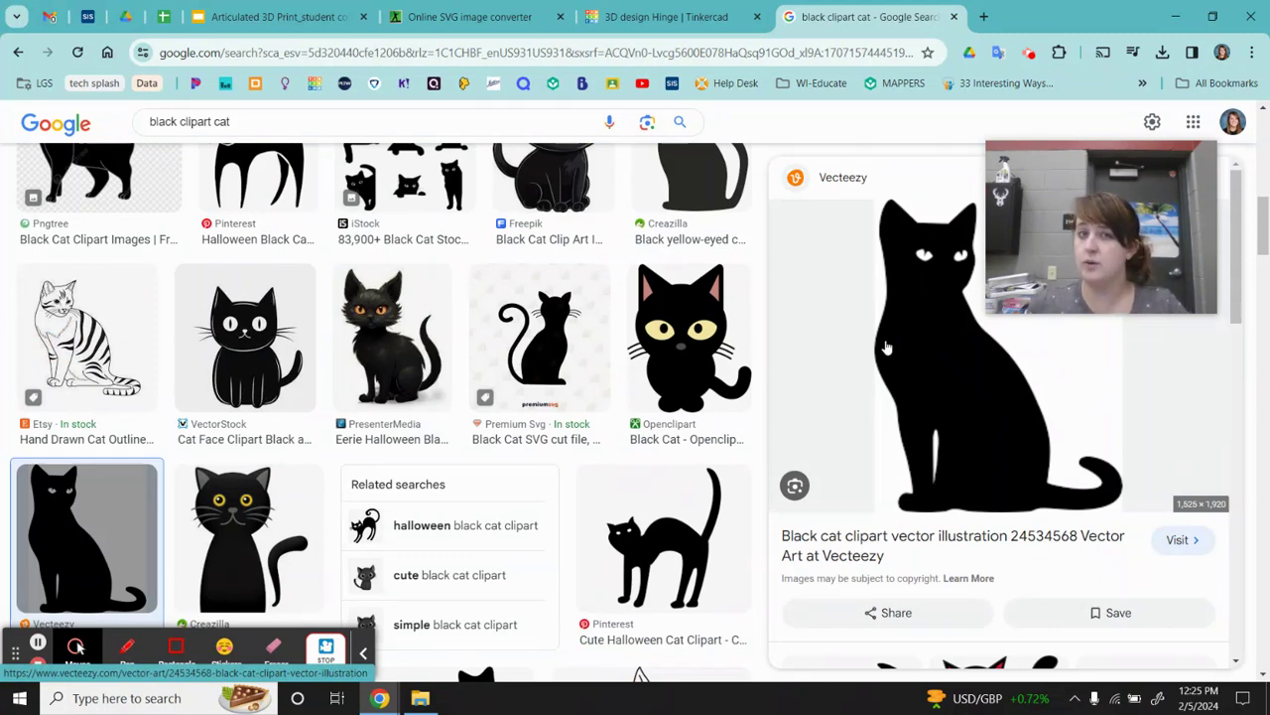
Save the previewed cat image to Downloads as "black cat", replacing the existing file
right_click(976, 370)
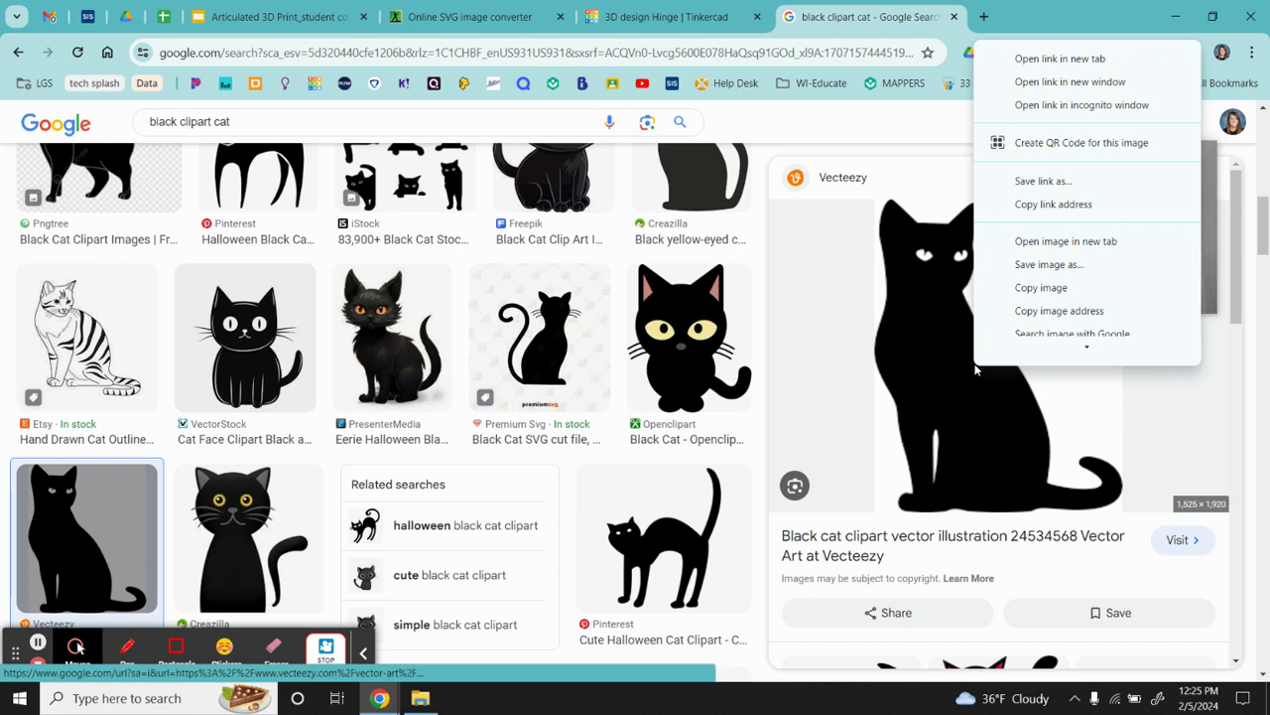
left_click(1049, 256)
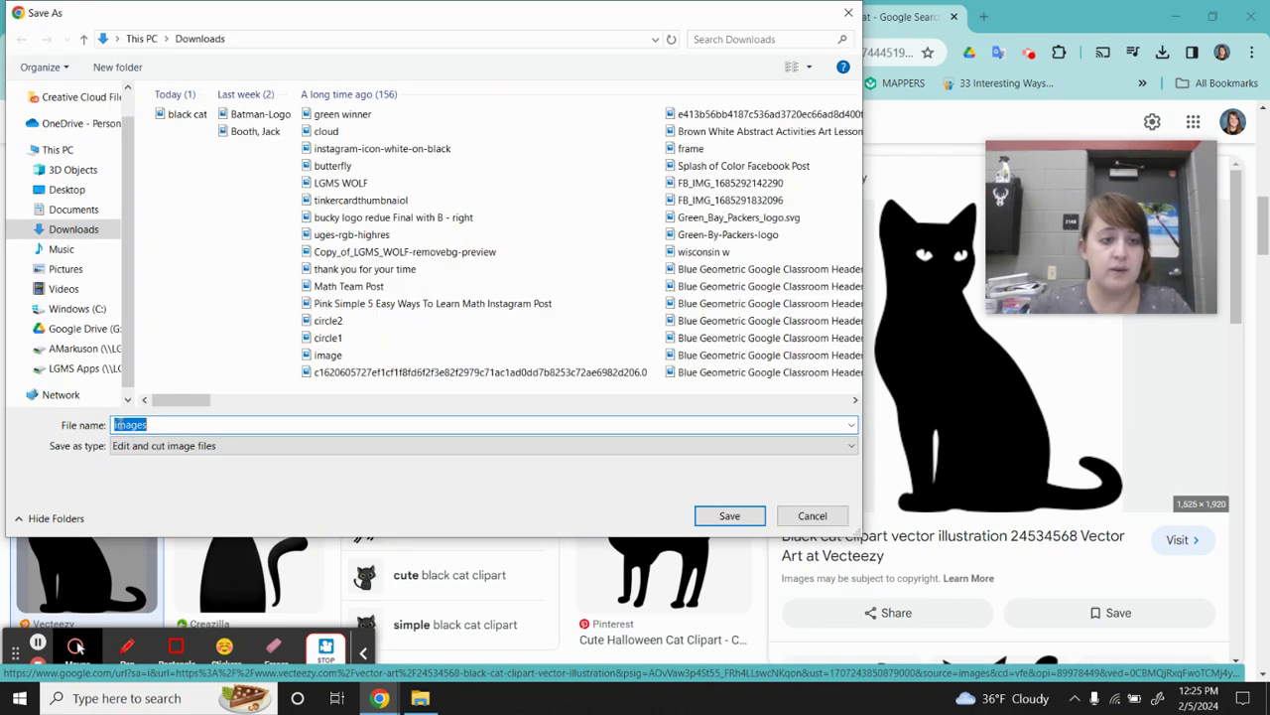
left_click(187, 114)
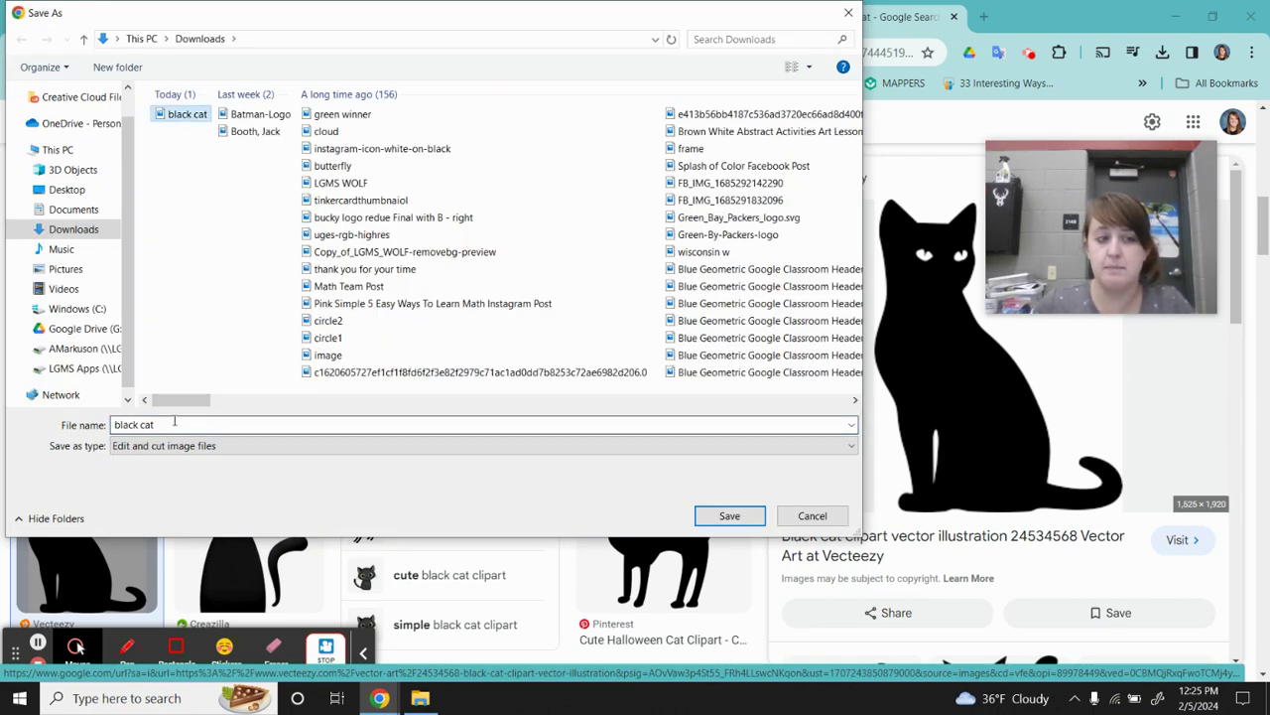
left_click(717, 516)
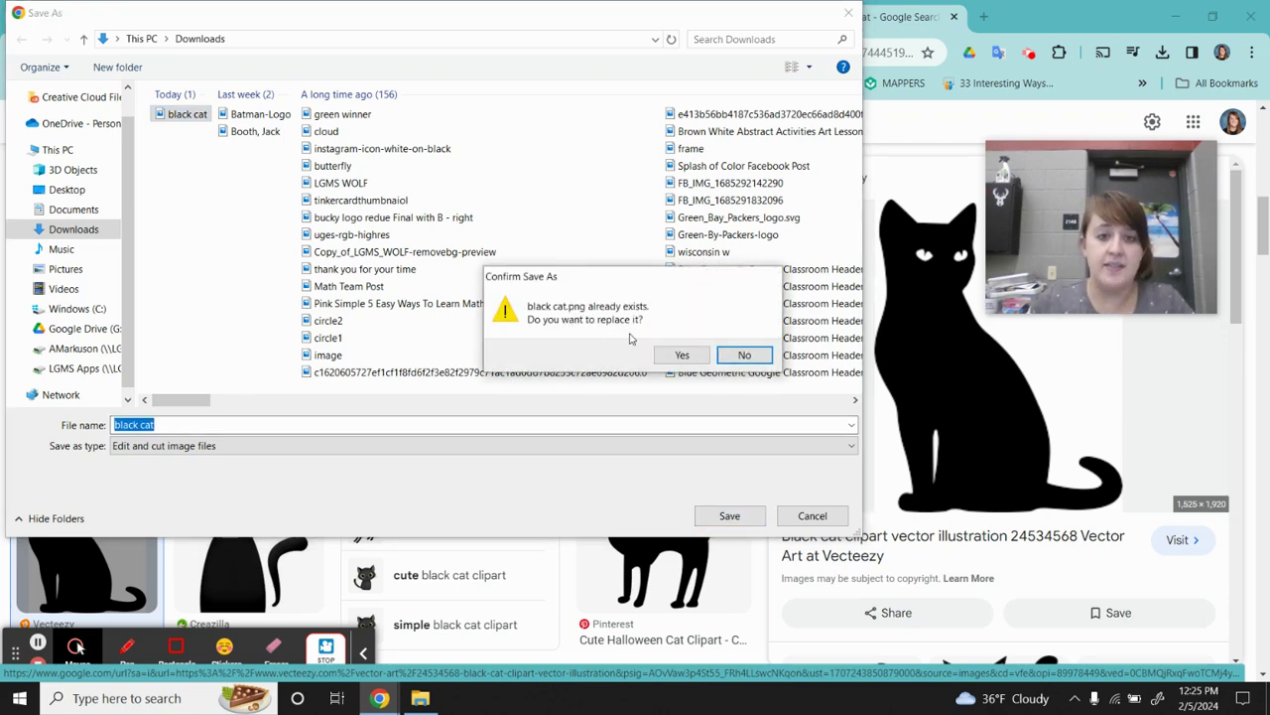
left_click(683, 355)
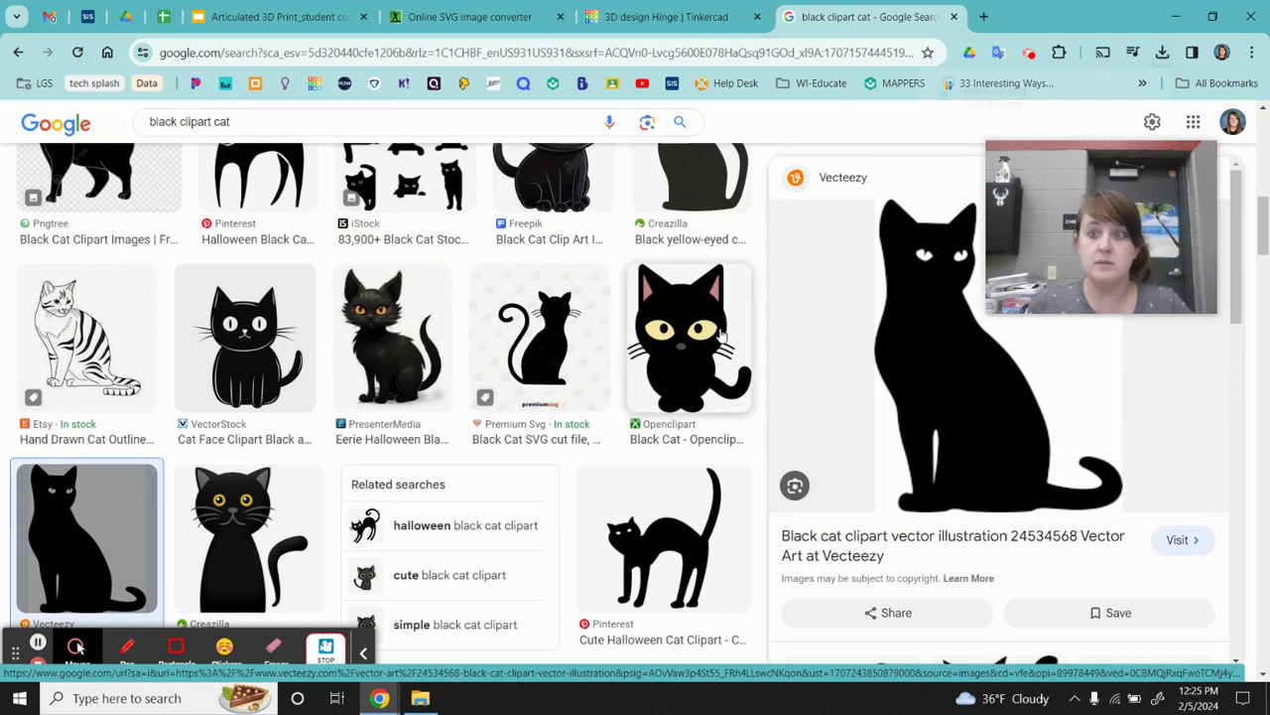
mouse_move(995, 96)
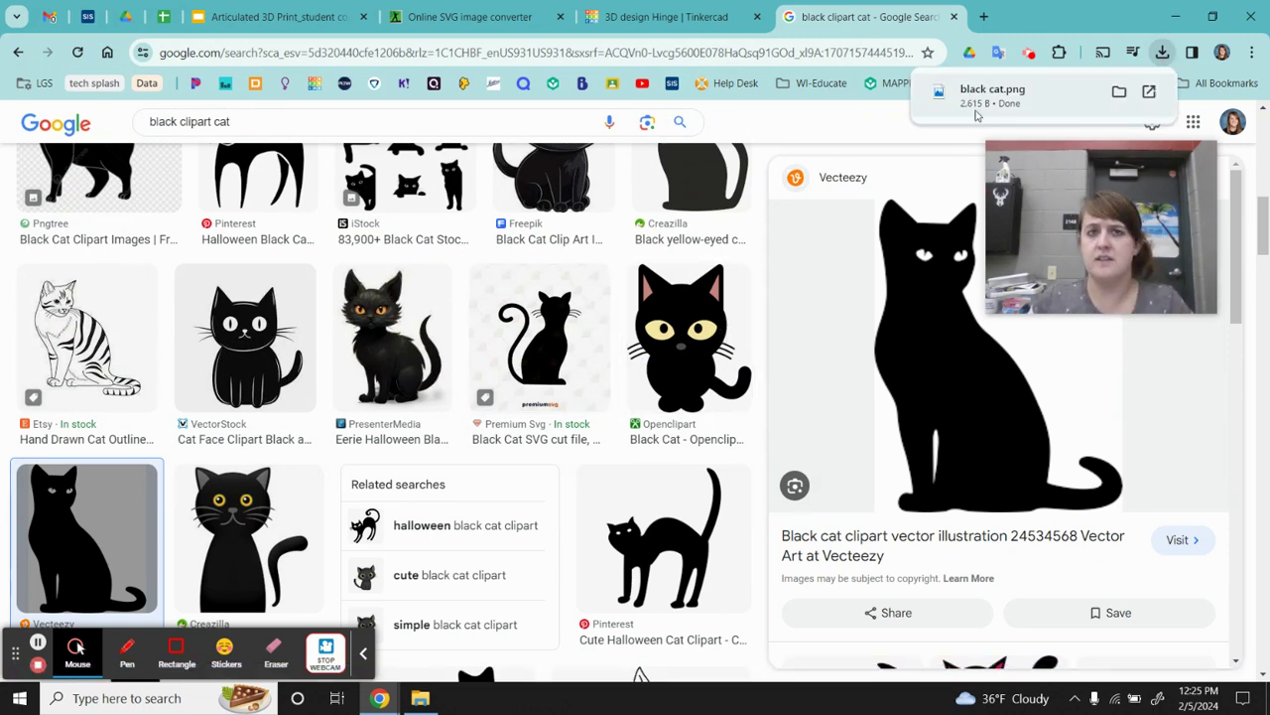
Return to the SVG converter and add the downloaded black cat.png as the file to convert
left_click(510, 19)
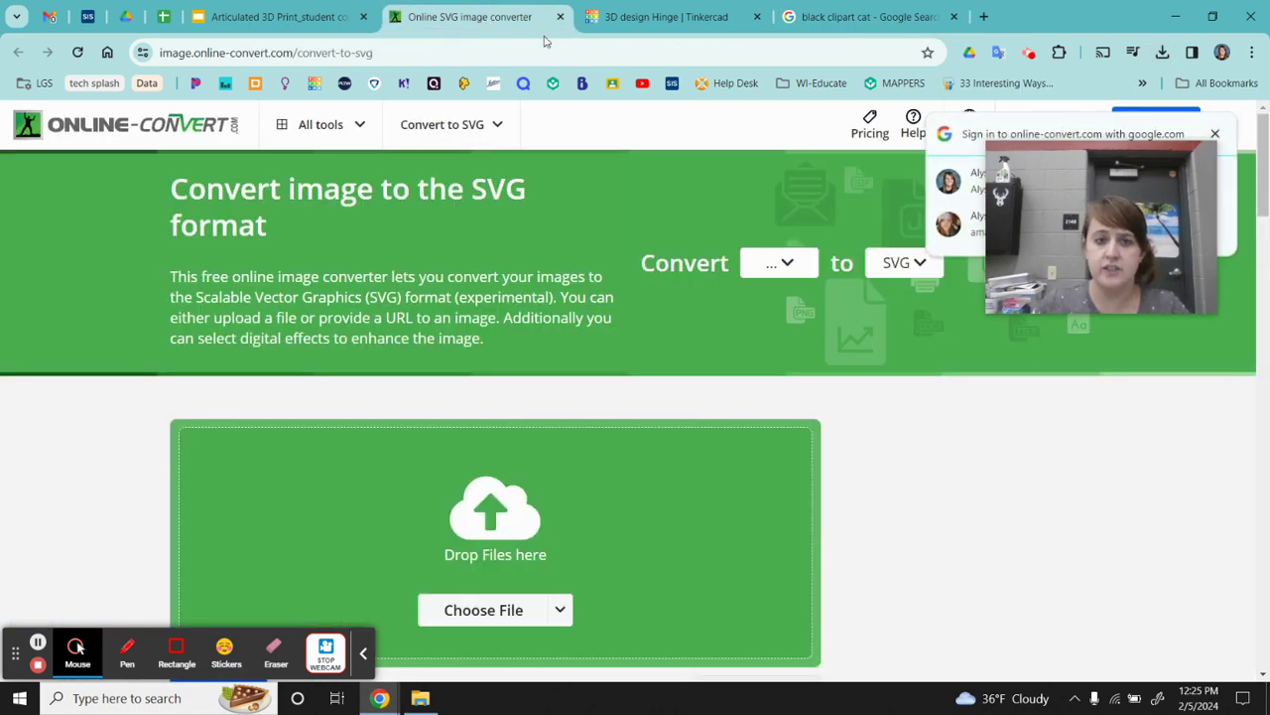
left_click(1163, 53)
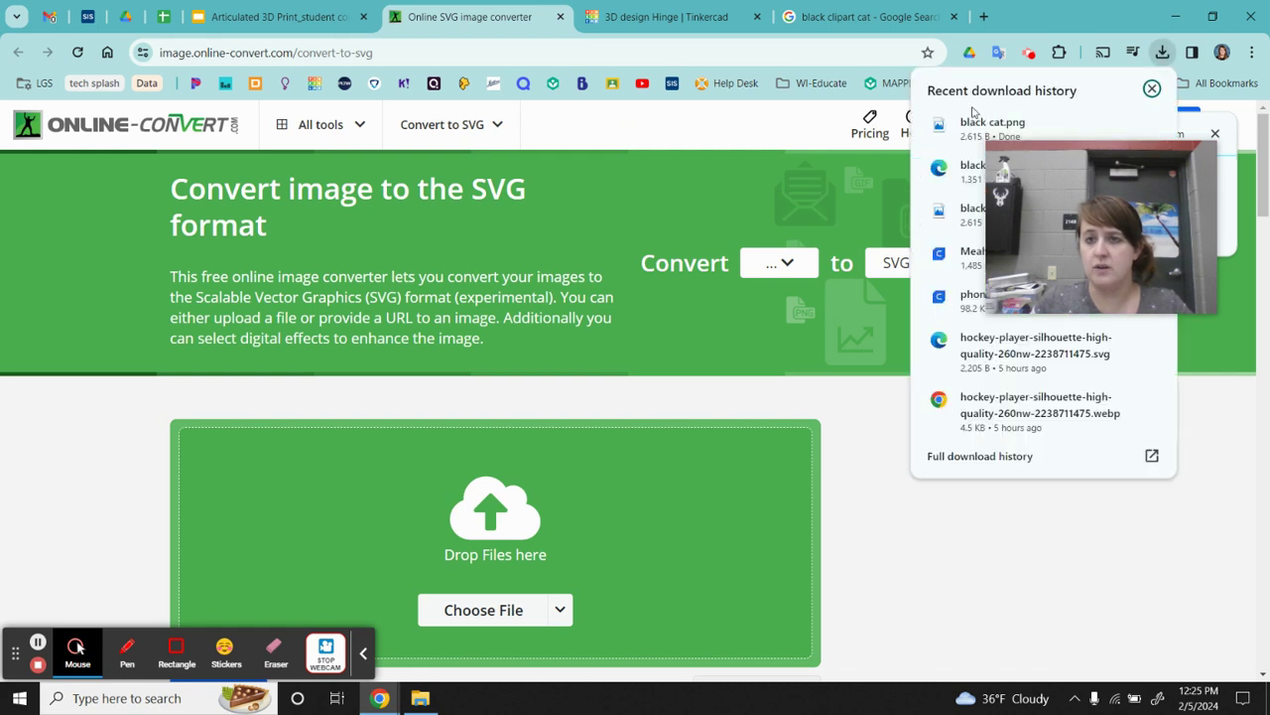
mouse_move(988, 122)
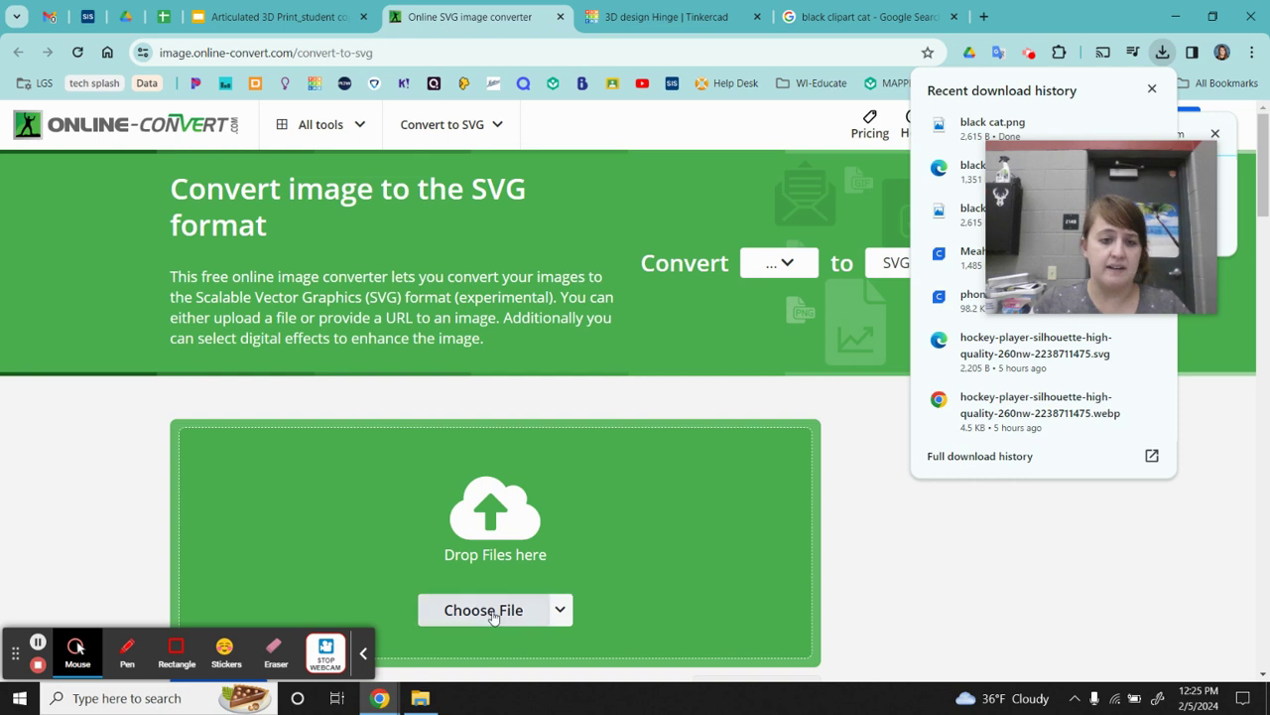
scroll(562, 608, "down", 2)
left_click(561, 444)
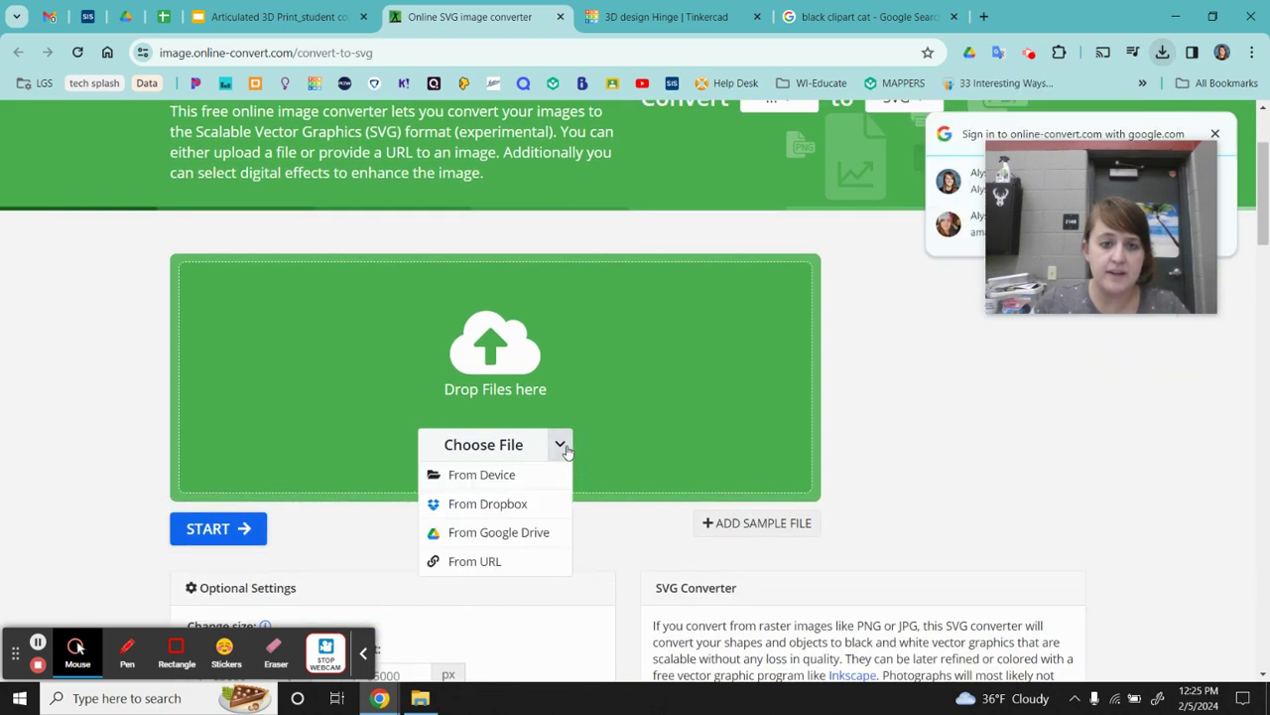
left_click(947, 428)
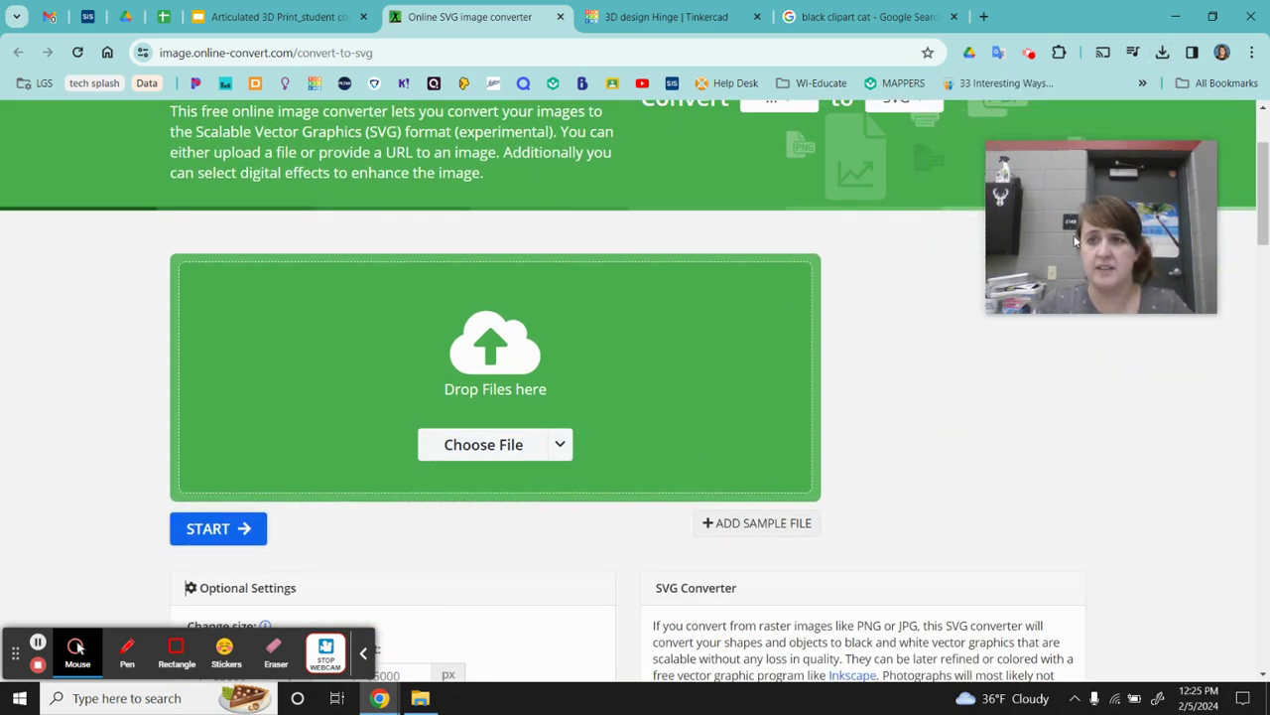
left_click(1163, 52)
left_click_drag(993, 127, 557, 343)
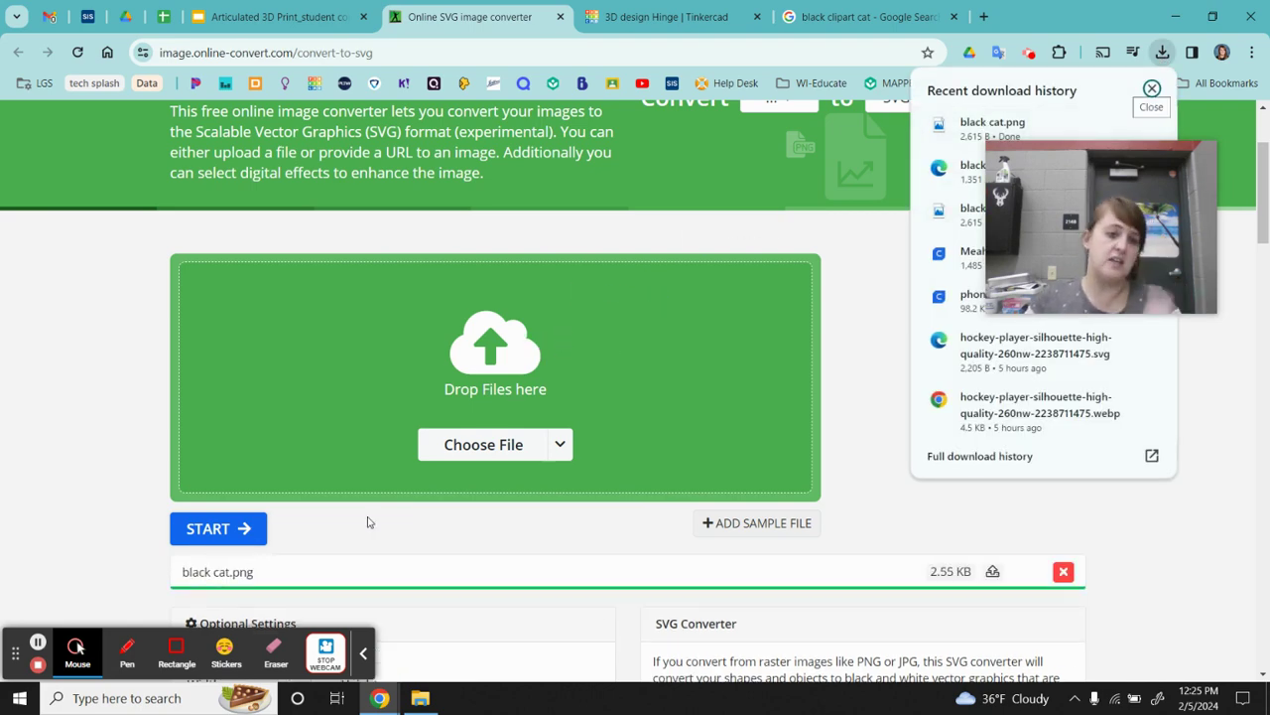
Convert black cat.png to SVG and download the converted file
scroll(282, 491, "down", 1)
scroll(549, 460, "up", 2)
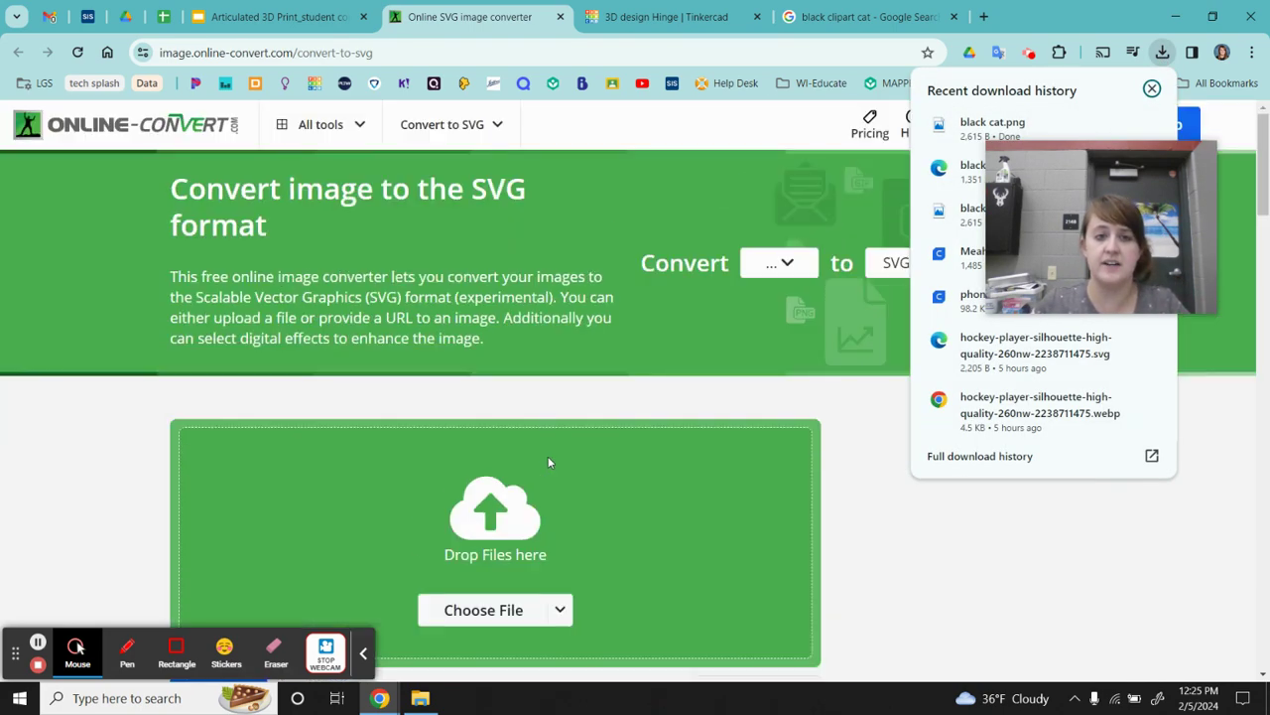
scroll(561, 397, "down", 2)
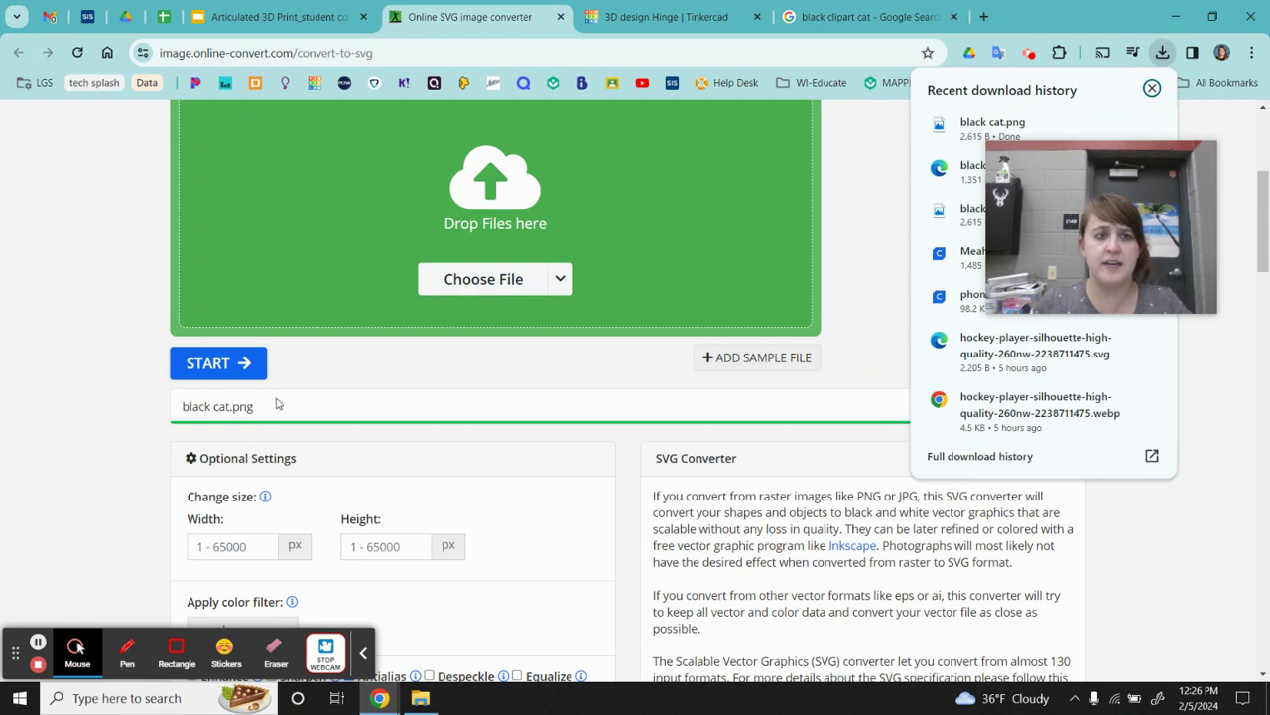
left_click(225, 368)
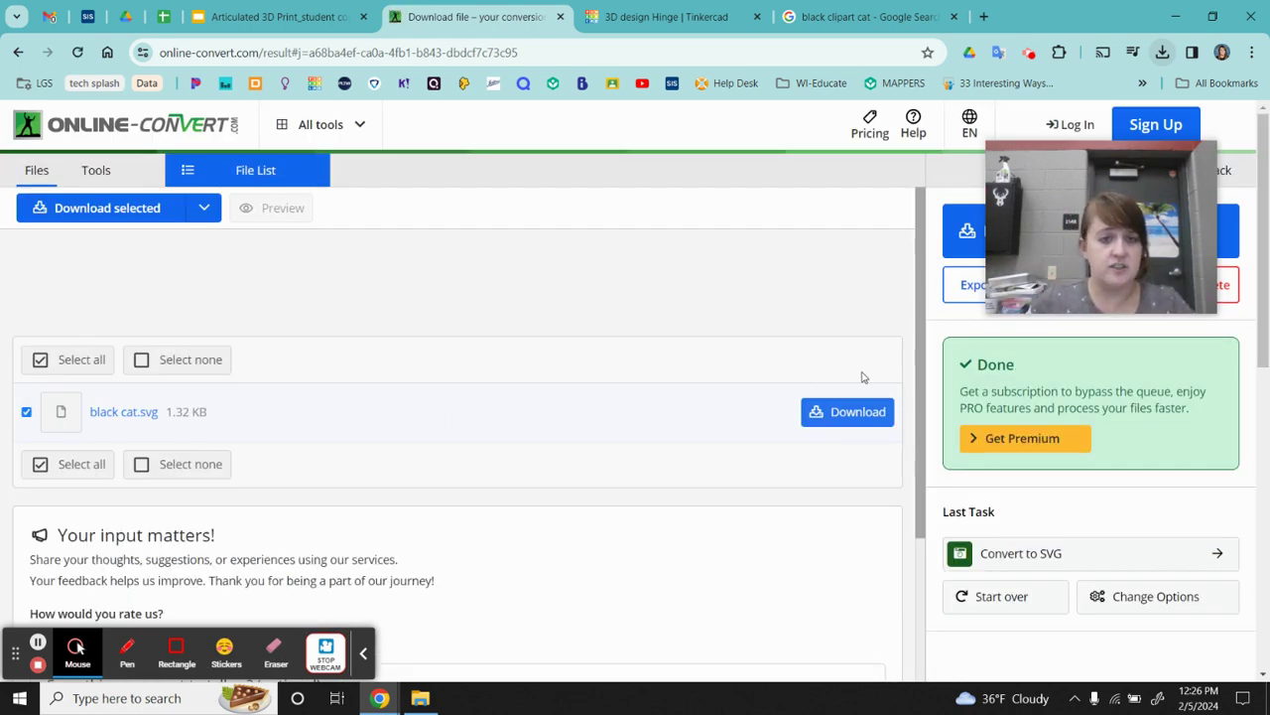
left_click(878, 423)
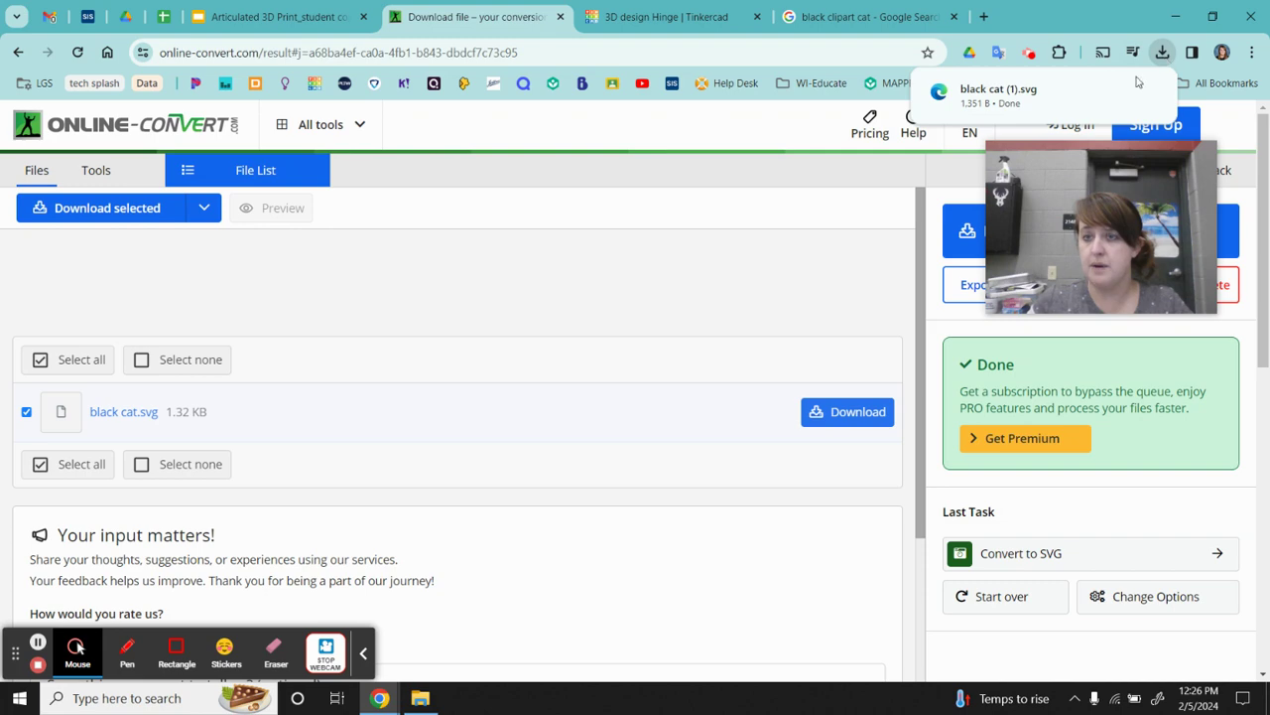
Switch to the Tinkercad Hinge design and move all three hinge shapes about 6.9 in across, off the opposite side of the workplane
left_click(665, 16)
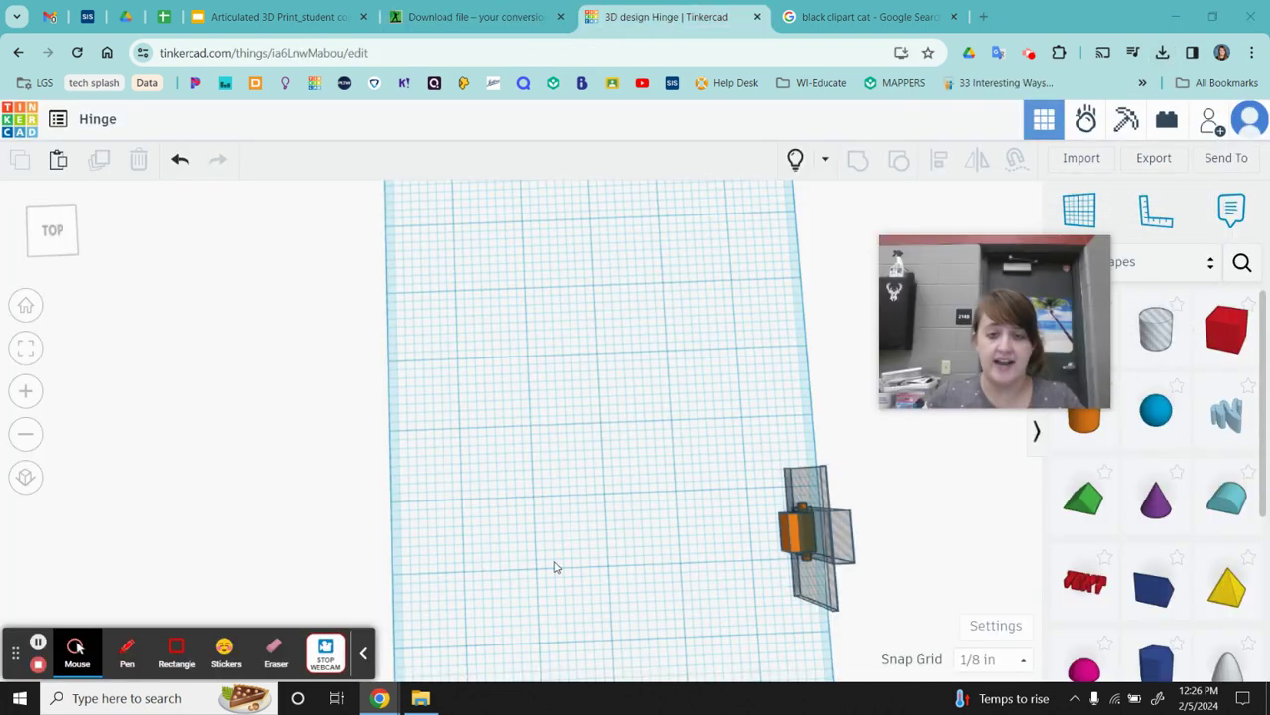
left_click_drag(701, 461, 880, 611)
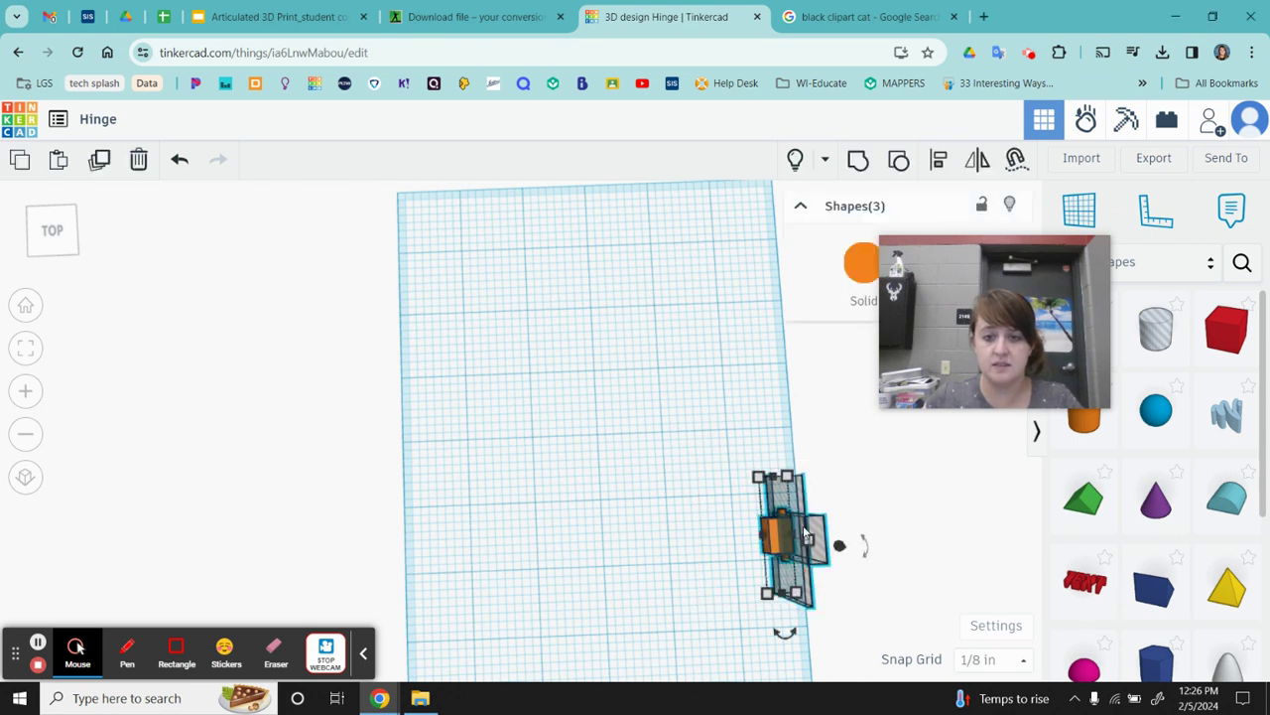
left_click_drag(767, 541, 298, 511)
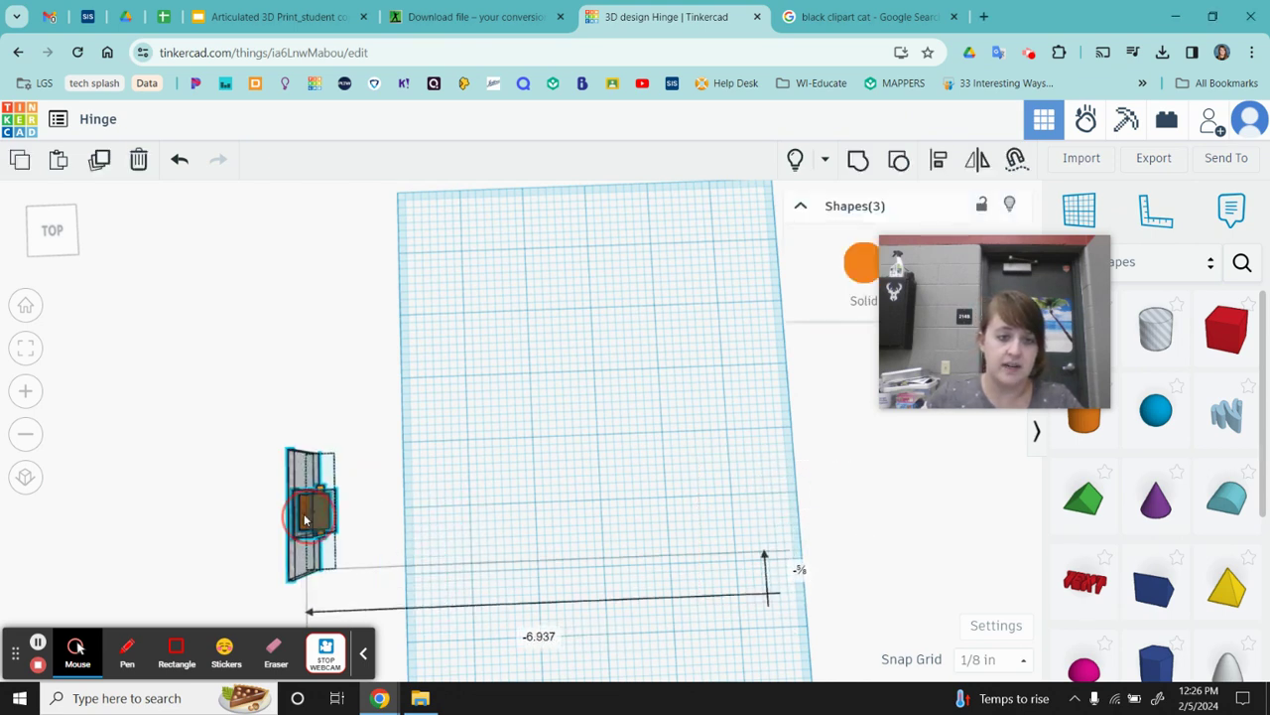
left_click(604, 537)
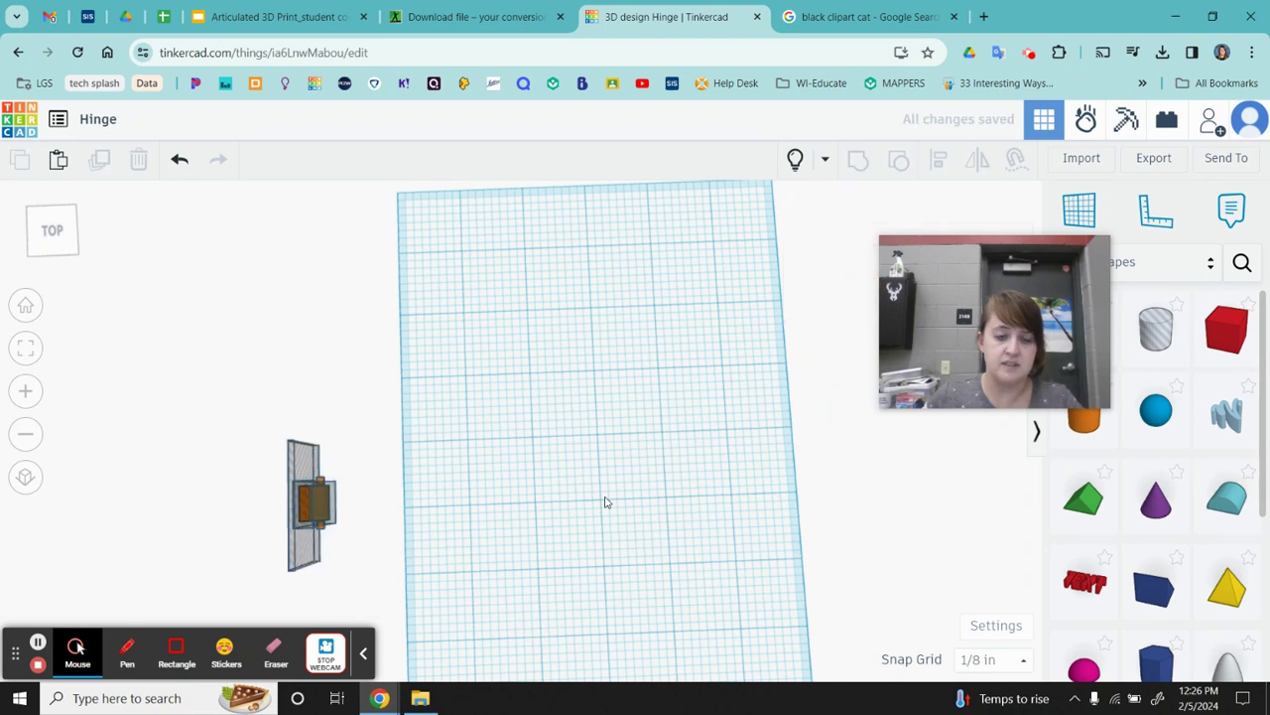
Load the downloaded black cat (1).svg into the shape import and set its scale to 50%
left_click(1082, 158)
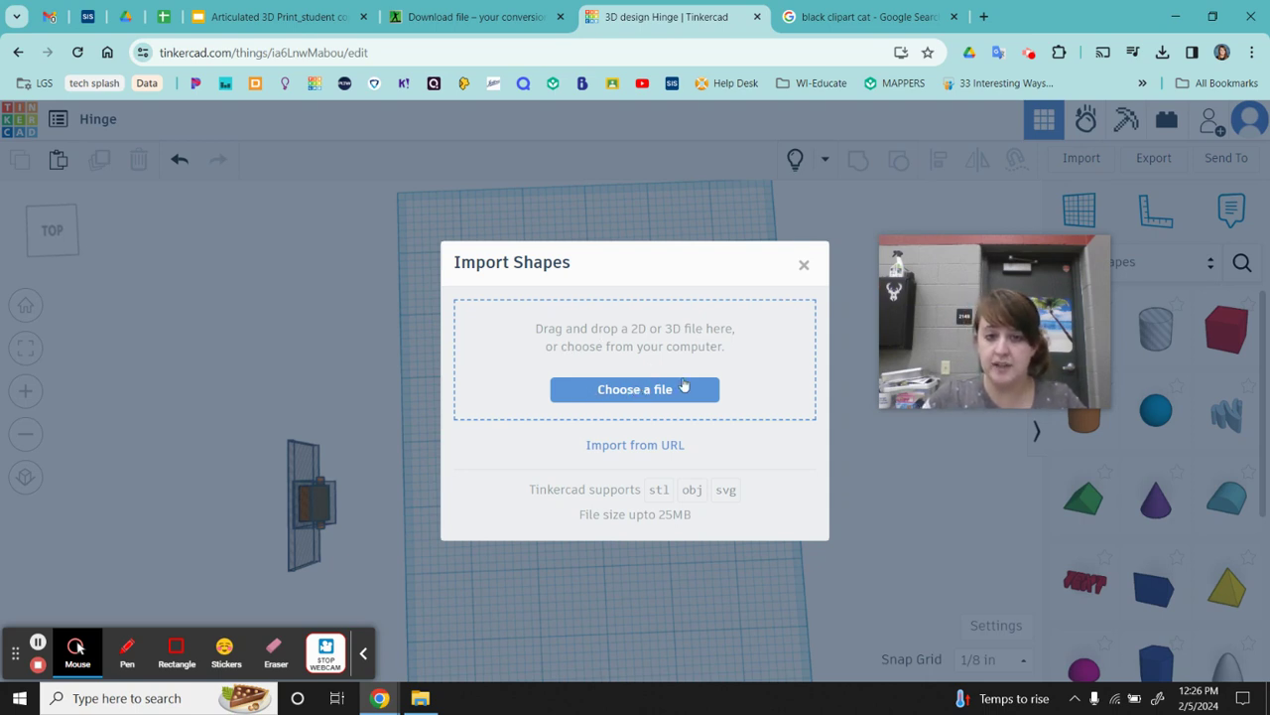
left_click(1164, 53)
left_click_drag(993, 124, 655, 350)
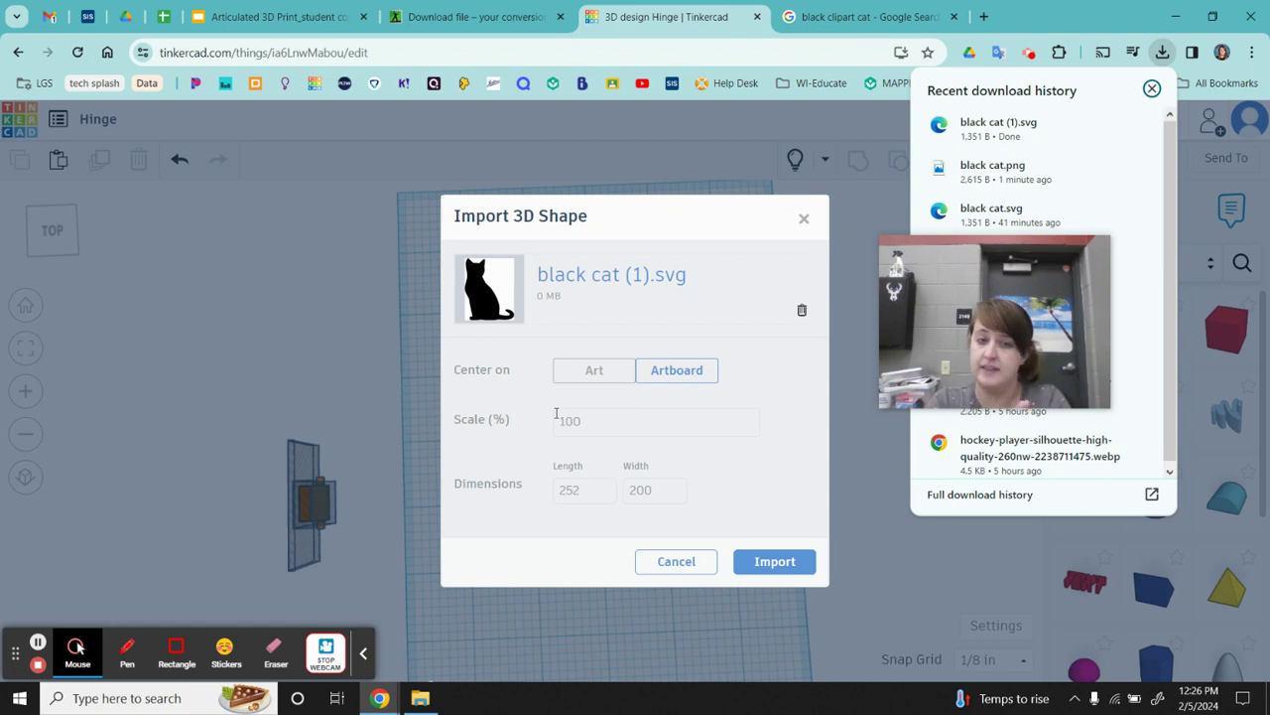
left_click(512, 432)
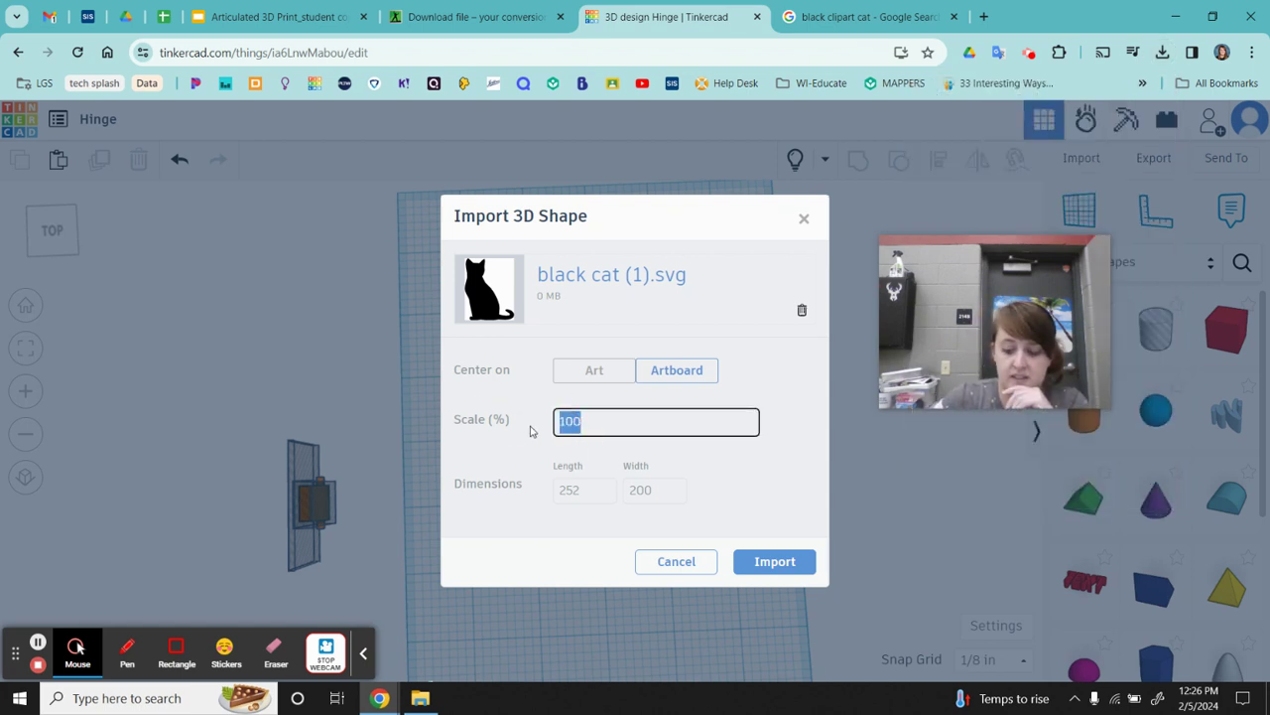
type("50")
left_click(795, 448)
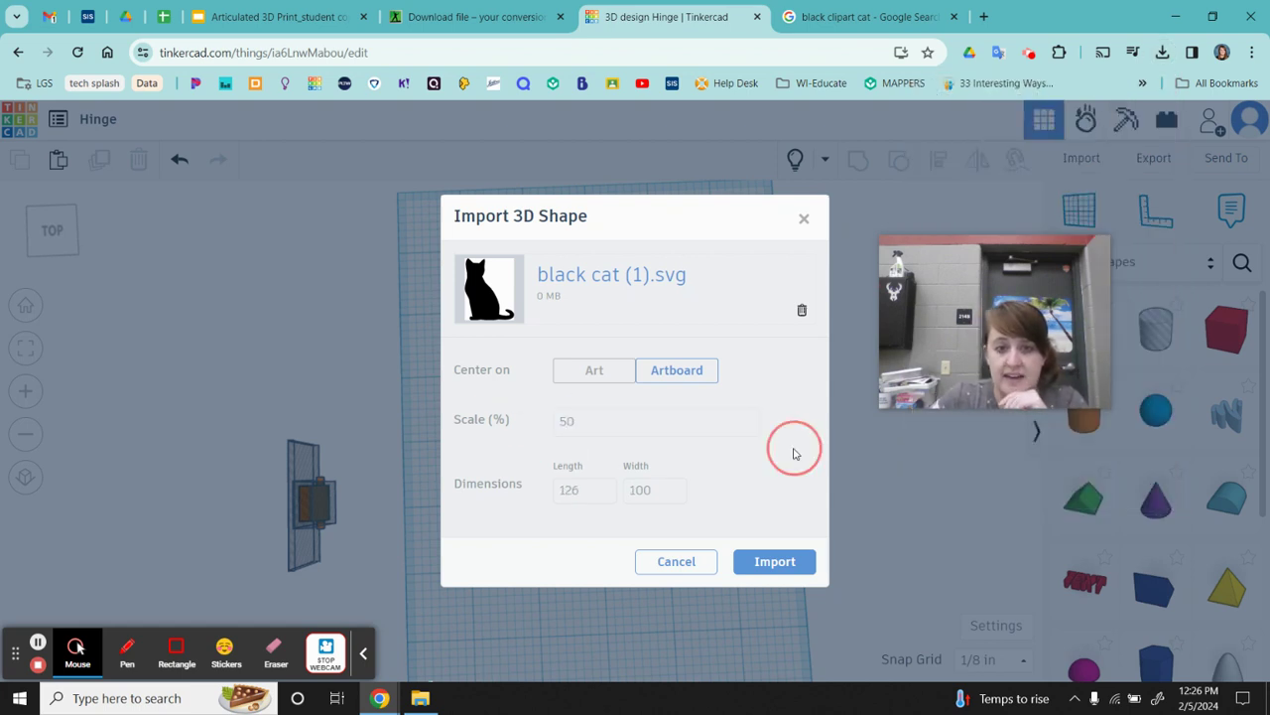
Try an import scale of 10% for the cat and set the scale back to 50%
left_click(581, 493)
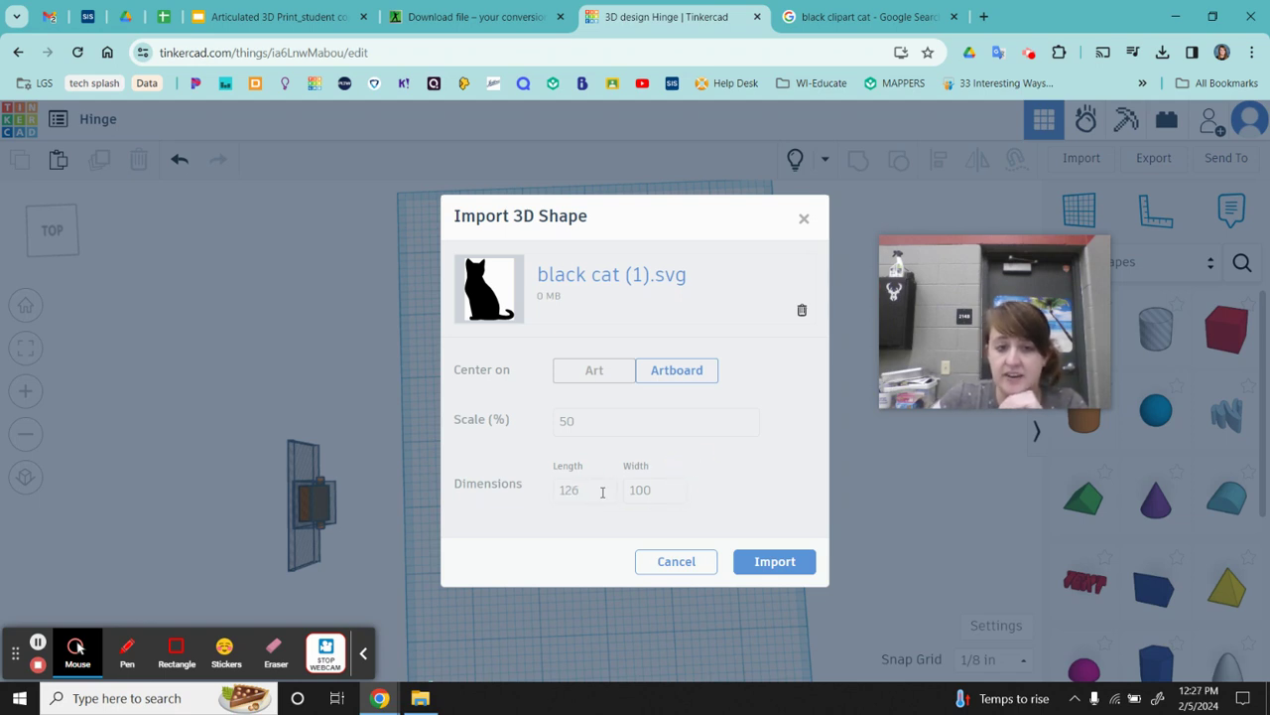
left_click(590, 493)
left_click(770, 476)
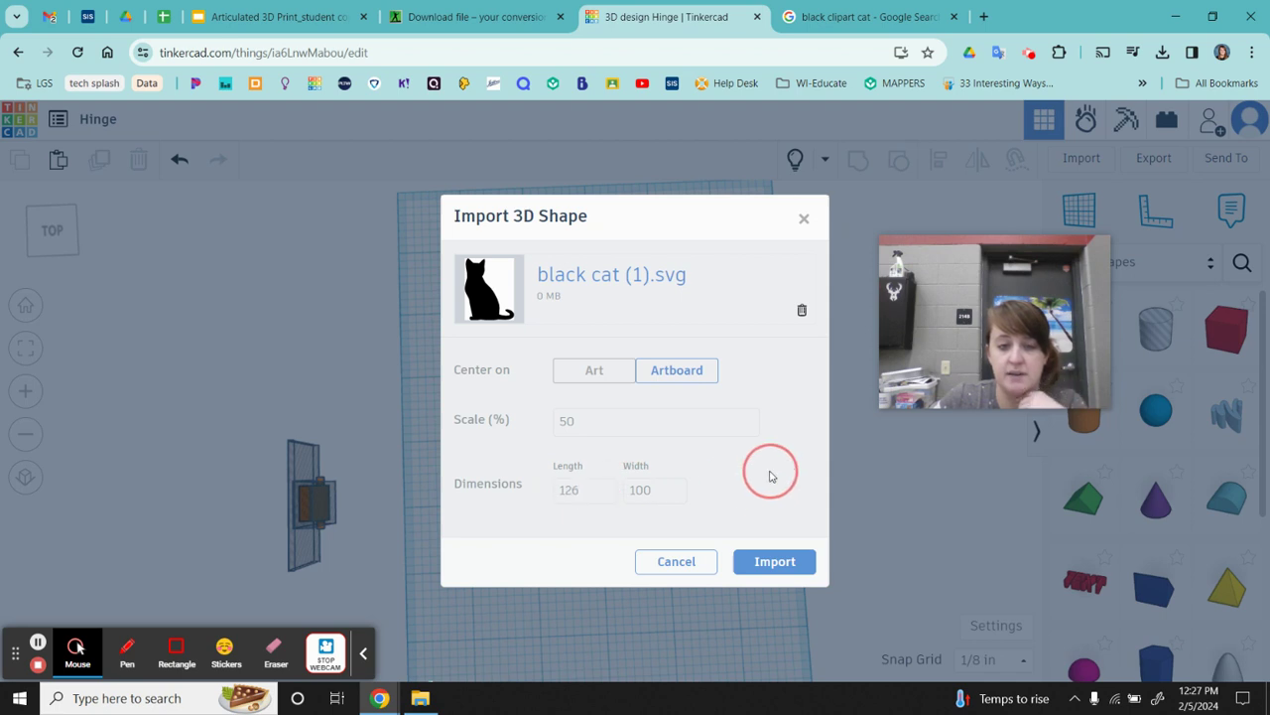
double_click(562, 421)
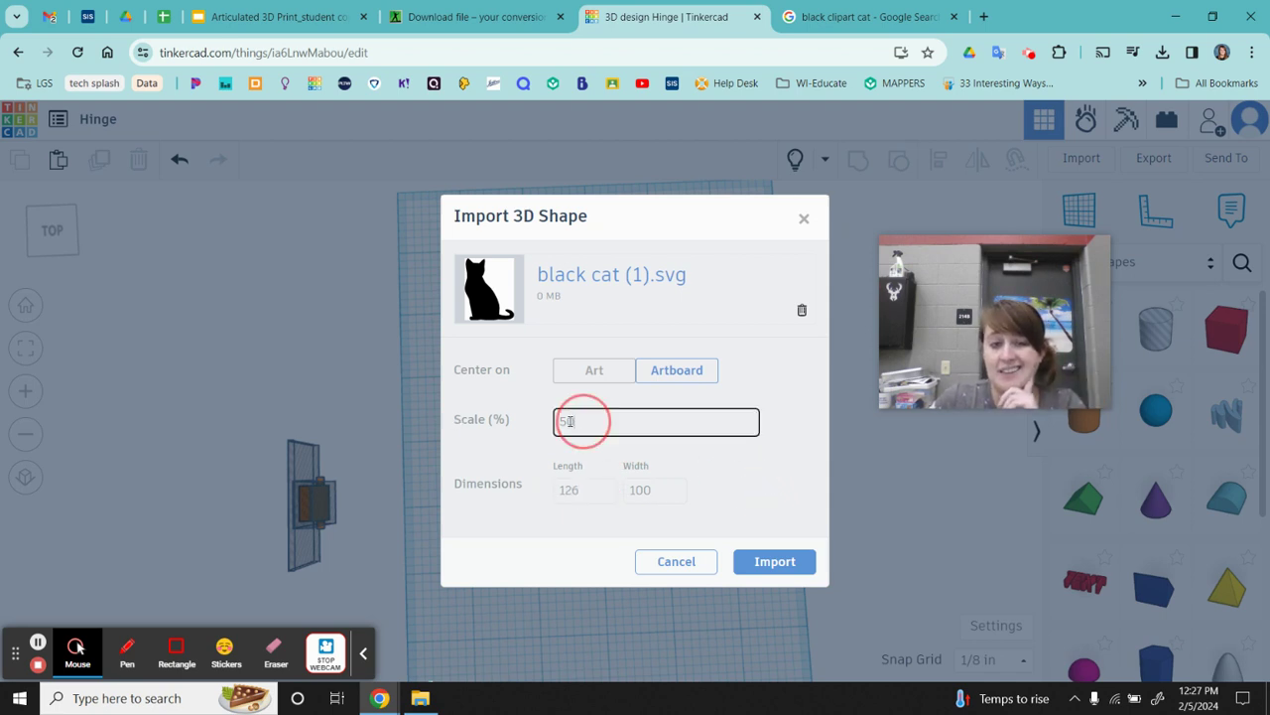
type("10")
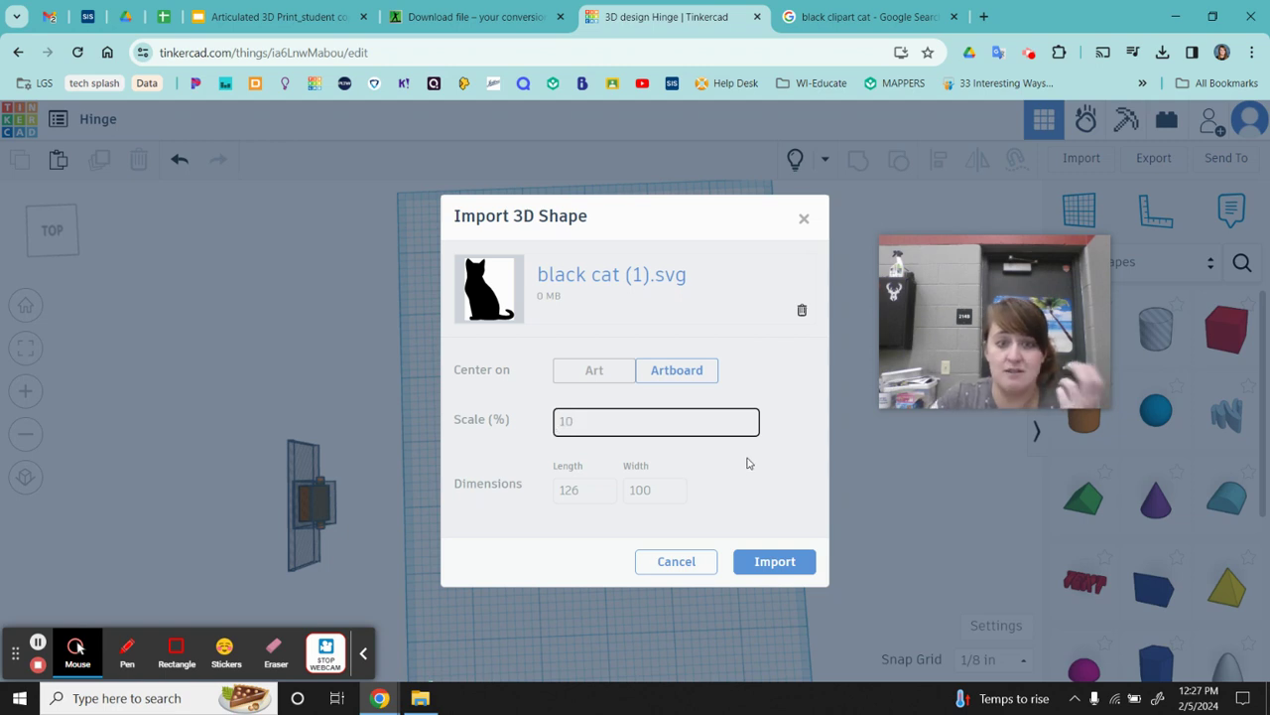
left_click(748, 464)
double_click(594, 421)
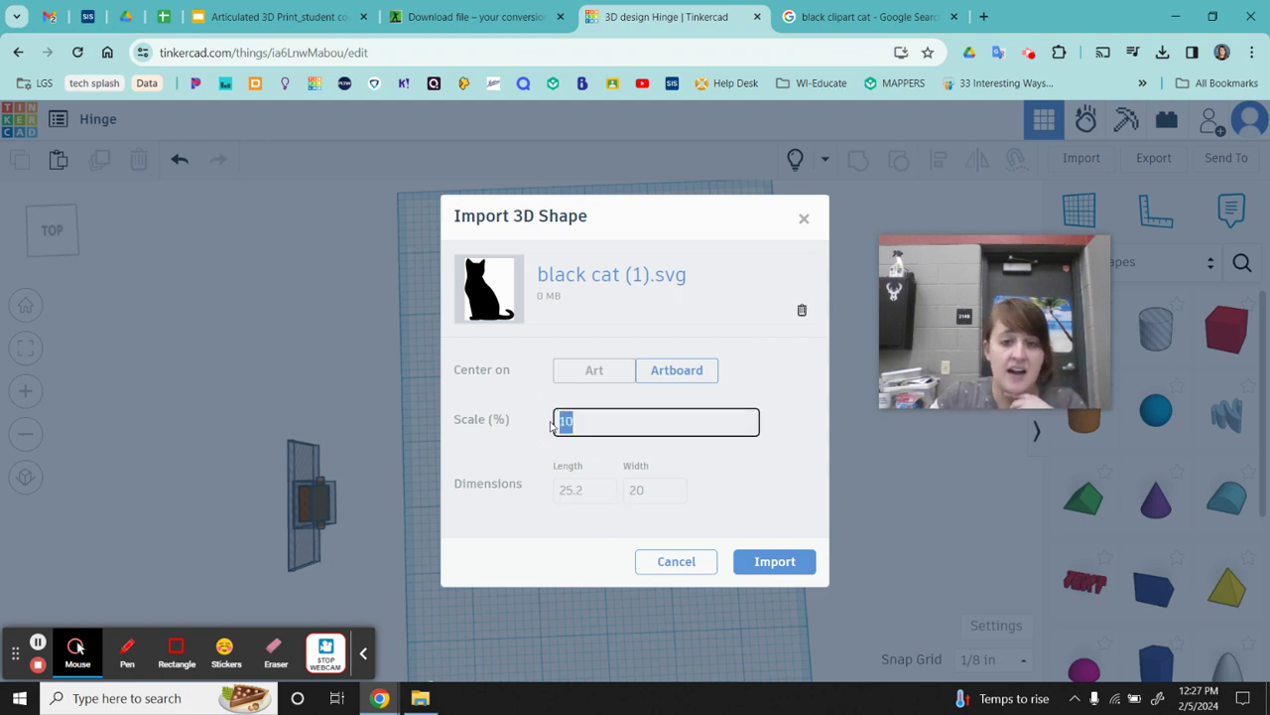
type("5")
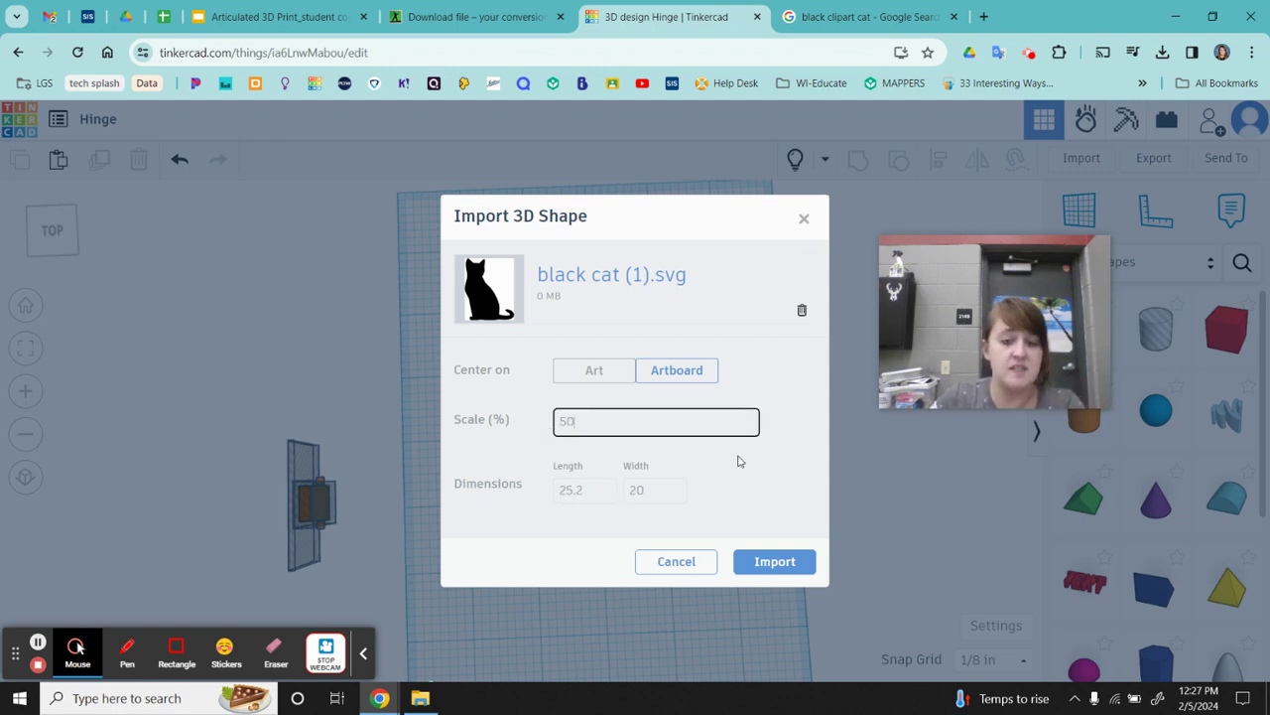
type("0")
left_click(741, 464)
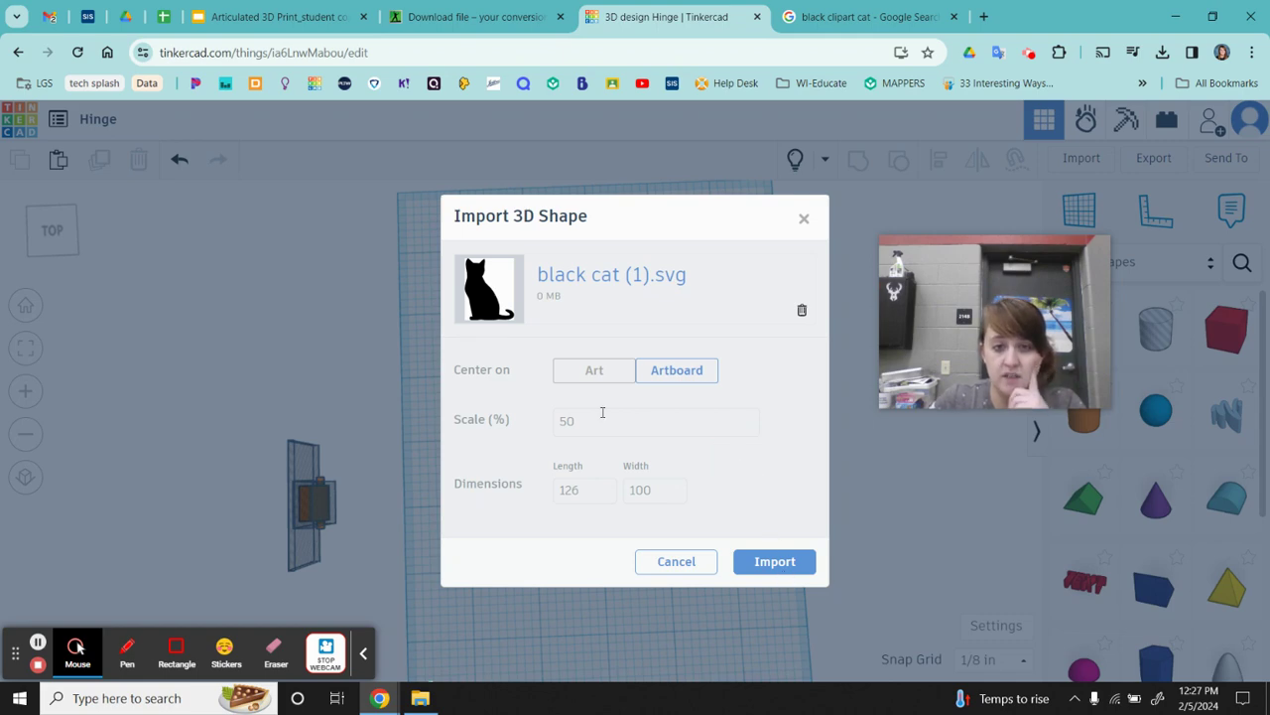
Import the black cat SVG onto the workplane of the Hinge design
left_click(774, 562)
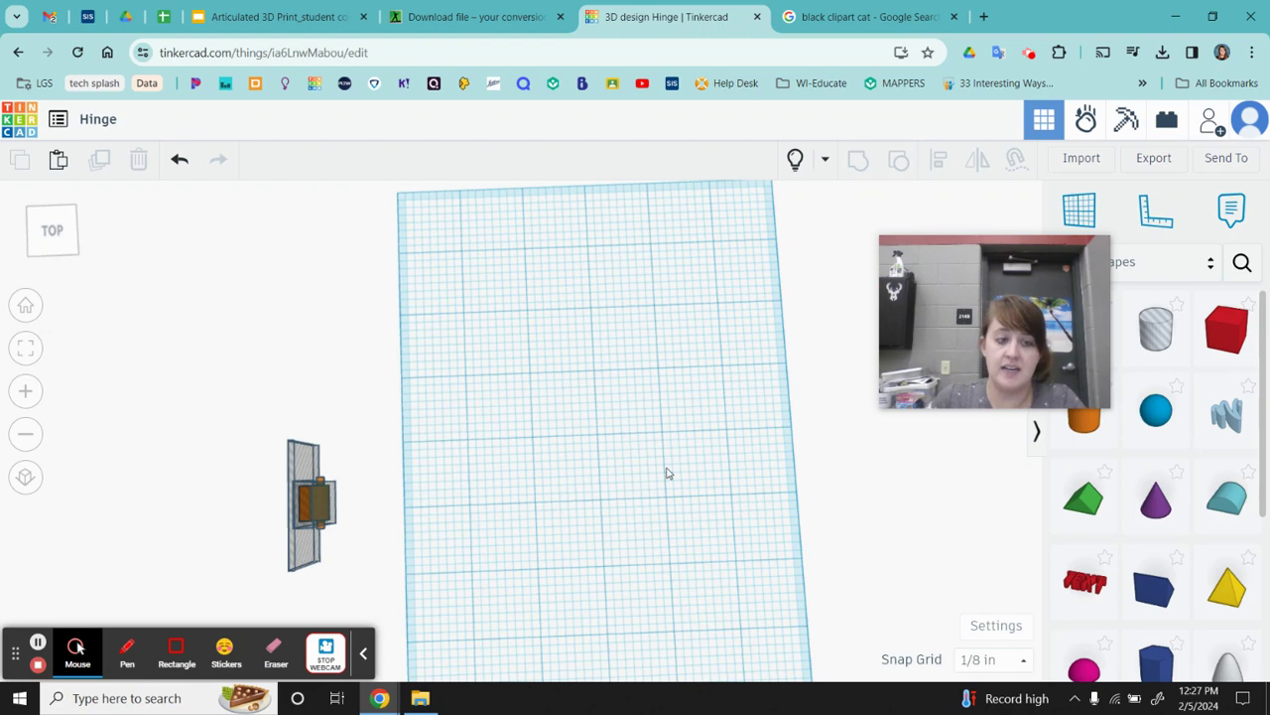
scroll(706, 516, "down", 1)
scroll(699, 506, "down", 3)
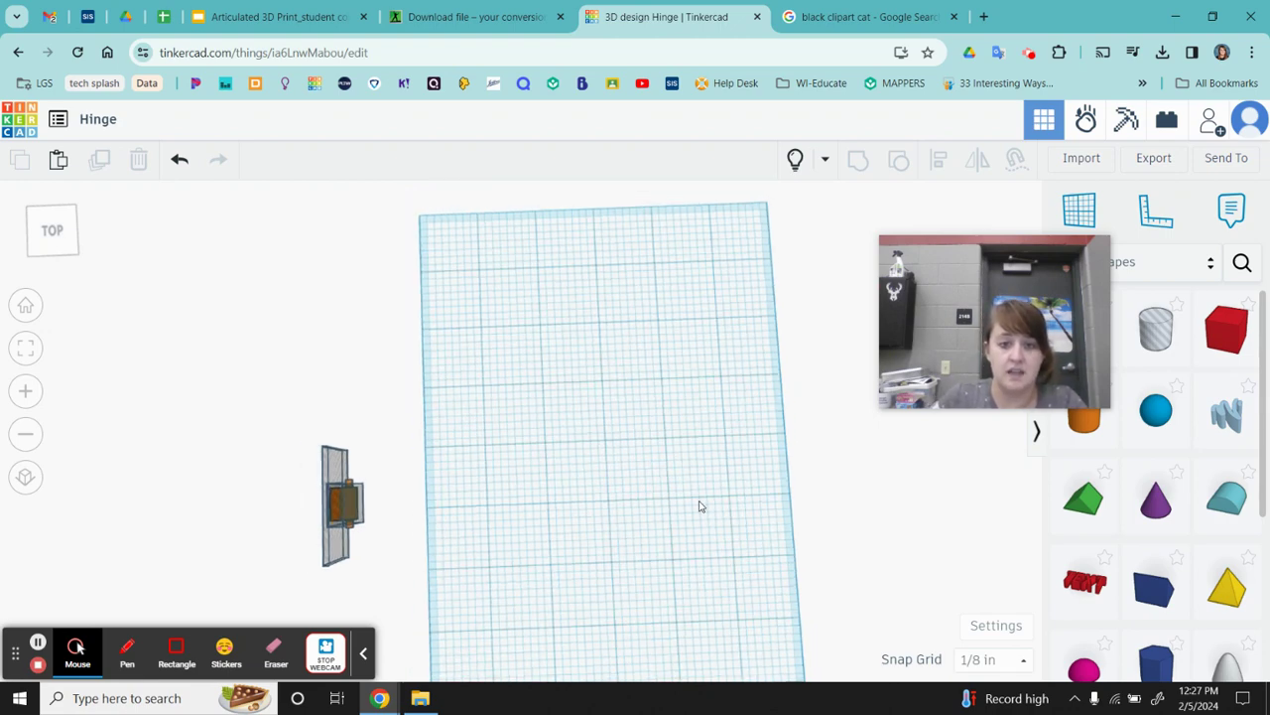
scroll(711, 547, "down", 1)
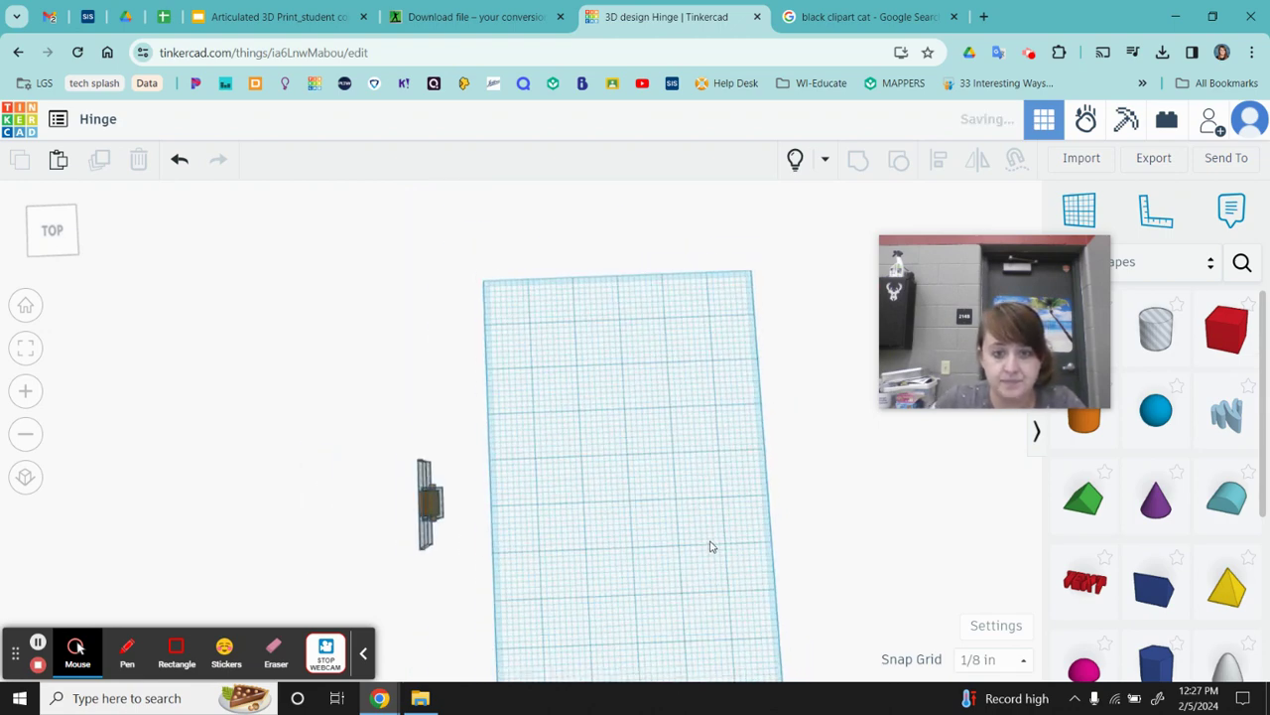
scroll(709, 550, "up", 1)
middle_click_drag(707, 549, 624, 458)
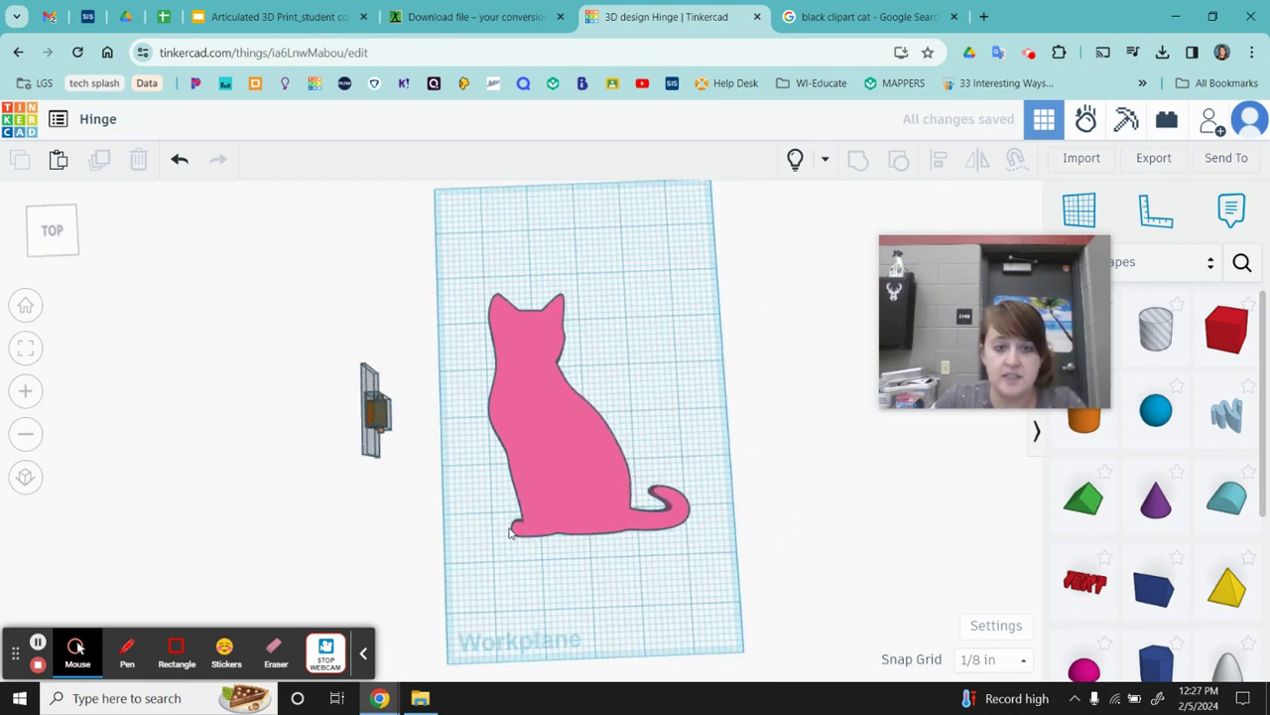
Select the imported cat to show its dimensions and open the Project Requirements slide in the Articulated 3D Print presentation
left_click(547, 460)
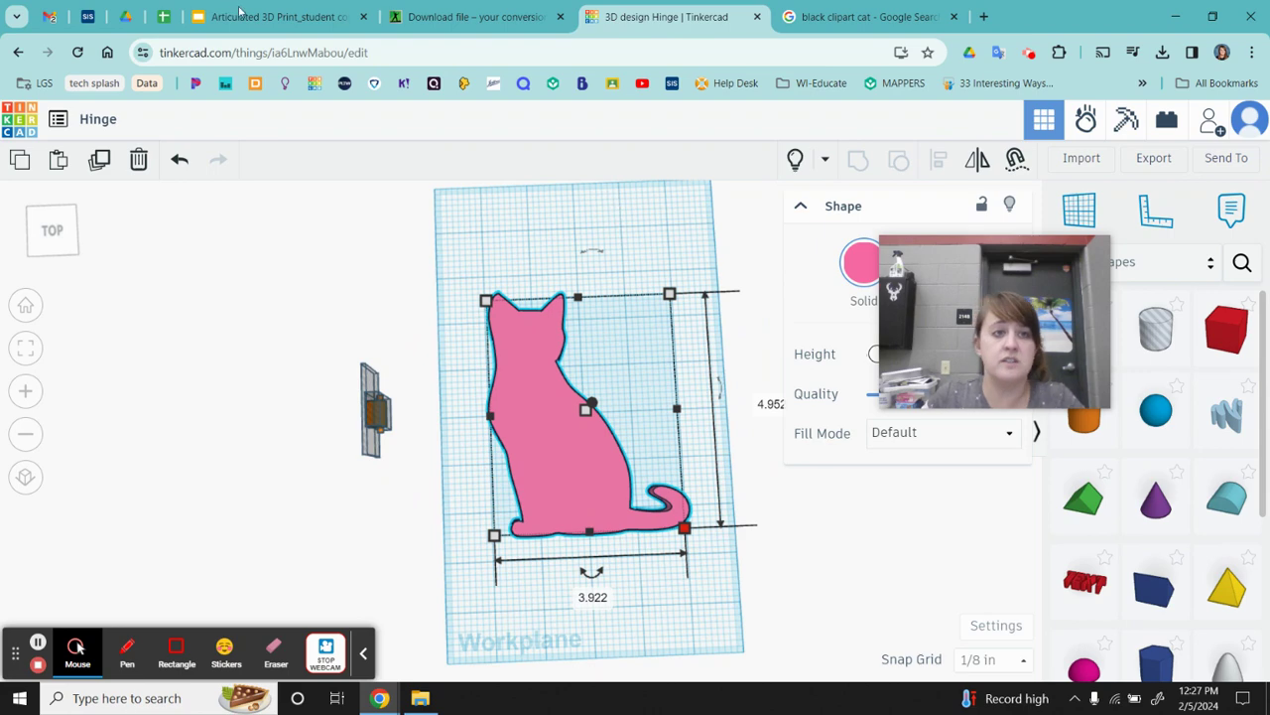
left_click(320, 13)
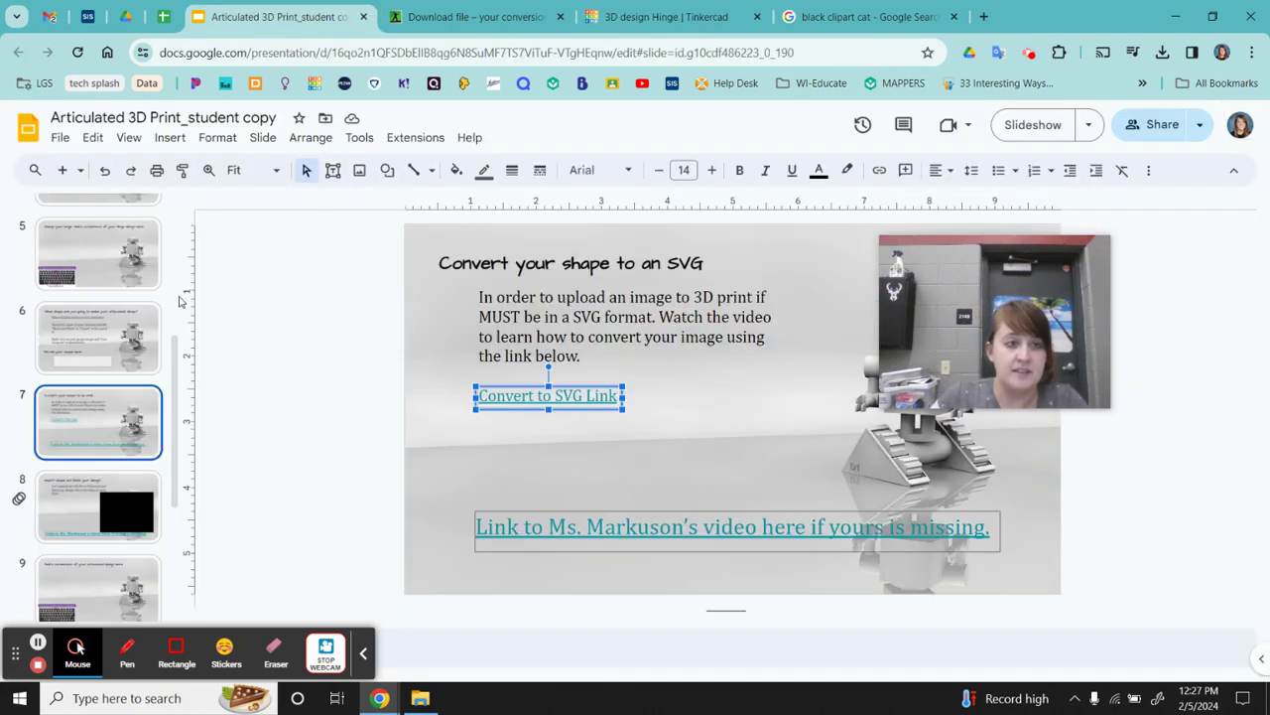
scroll(97, 397, "up", 4)
left_click(97, 414)
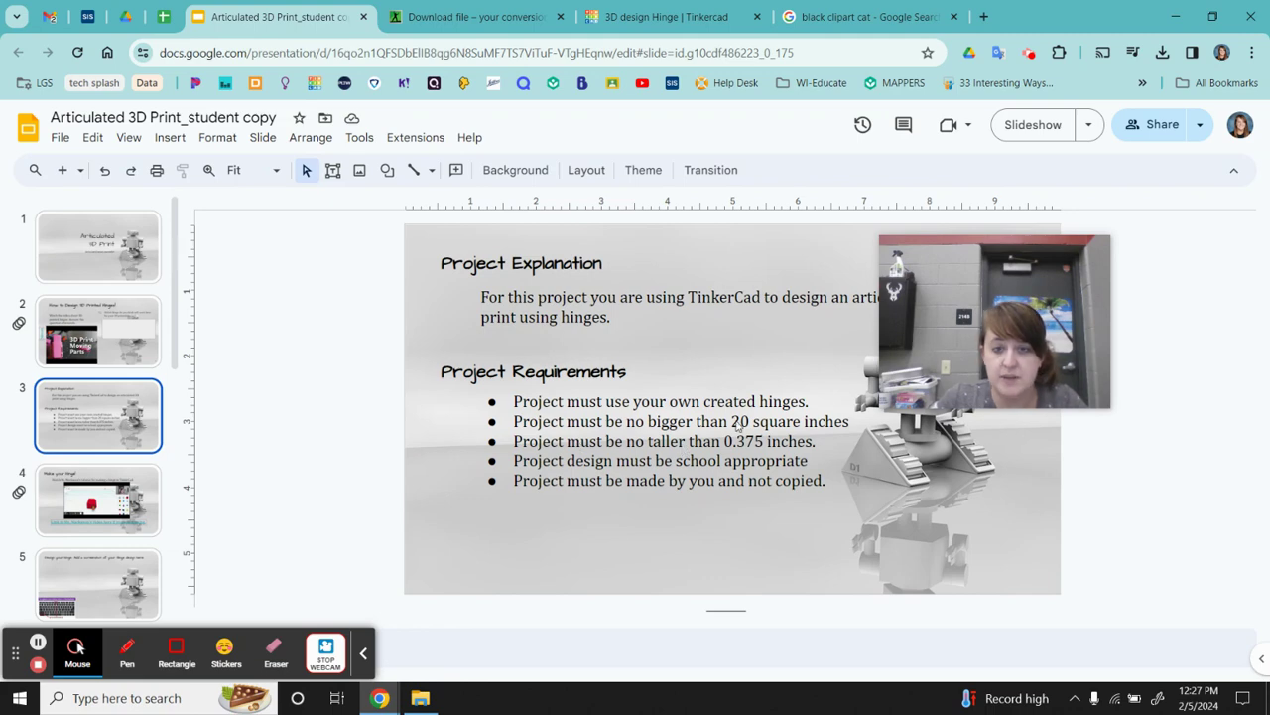
Return to the Hinge design in Tinkercad and check the cat's length and width against the size requirement
left_click(692, 17)
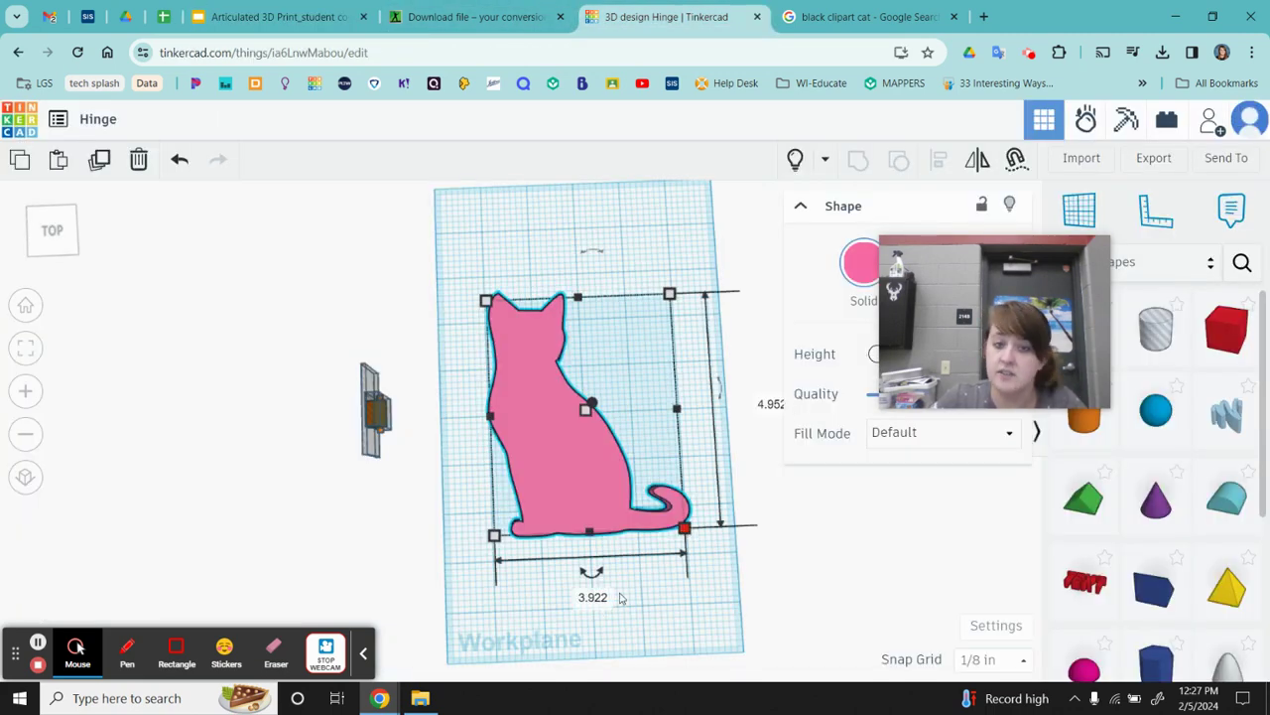
left_click(774, 407)
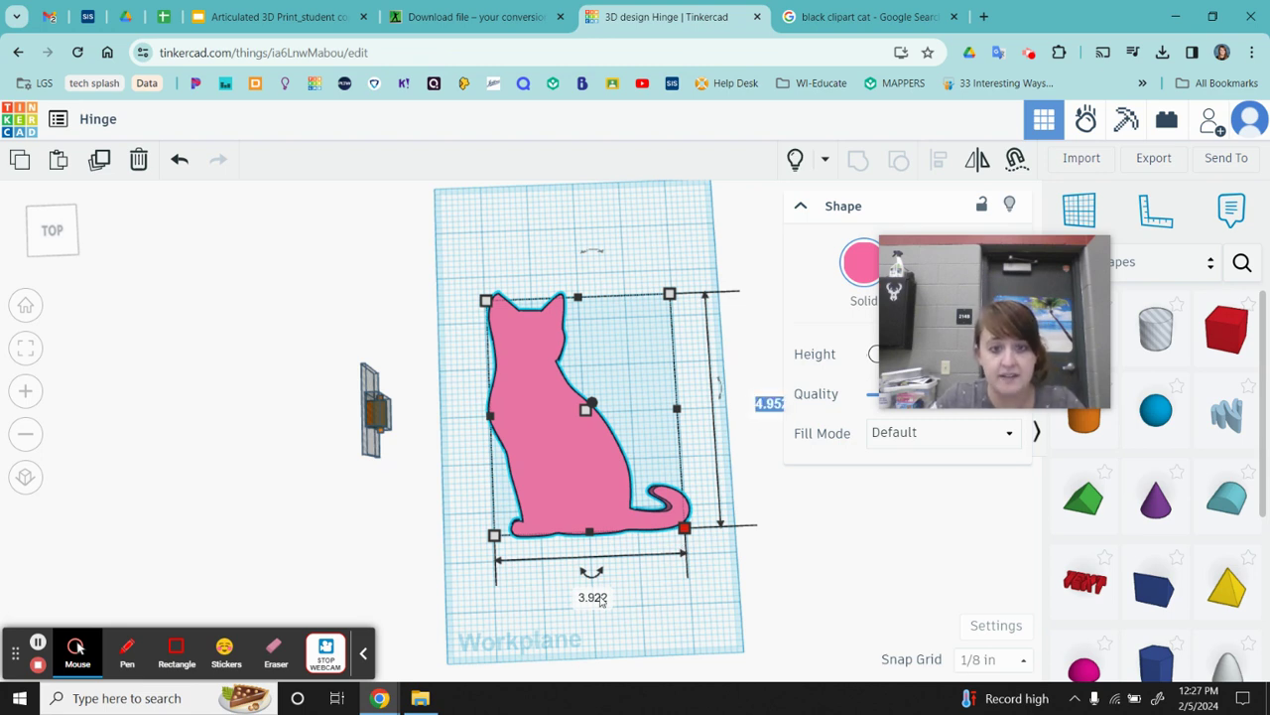
left_click(623, 564)
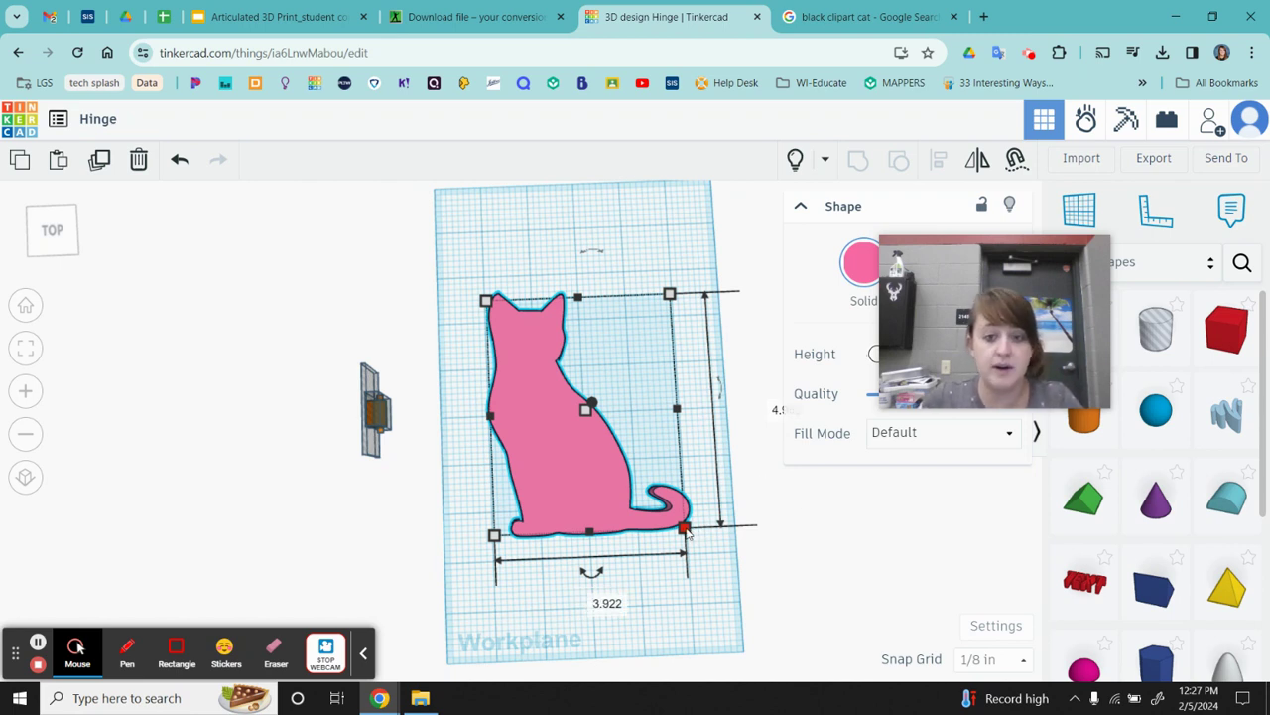
Try shrinking the cat freehand from one corner to about 2.84 by 4.1 in, and undo the resize
left_click_drag(685, 528, 631, 492)
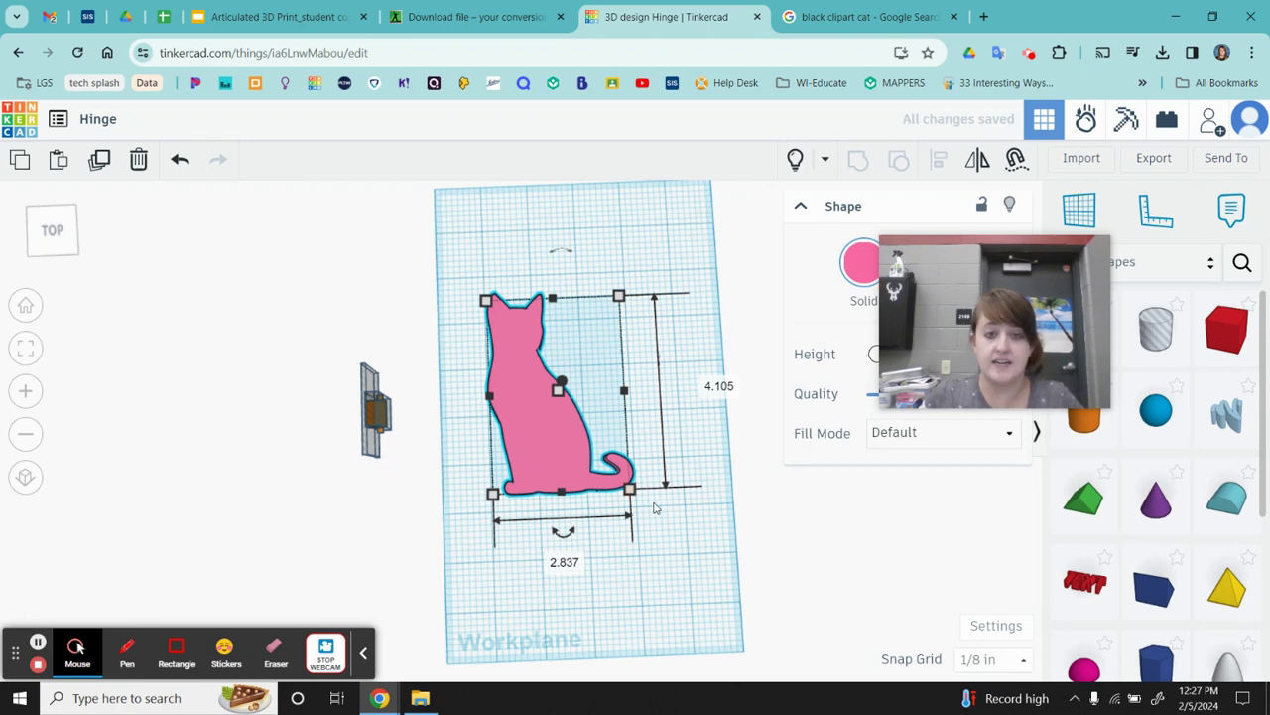
key("ctrl+z")
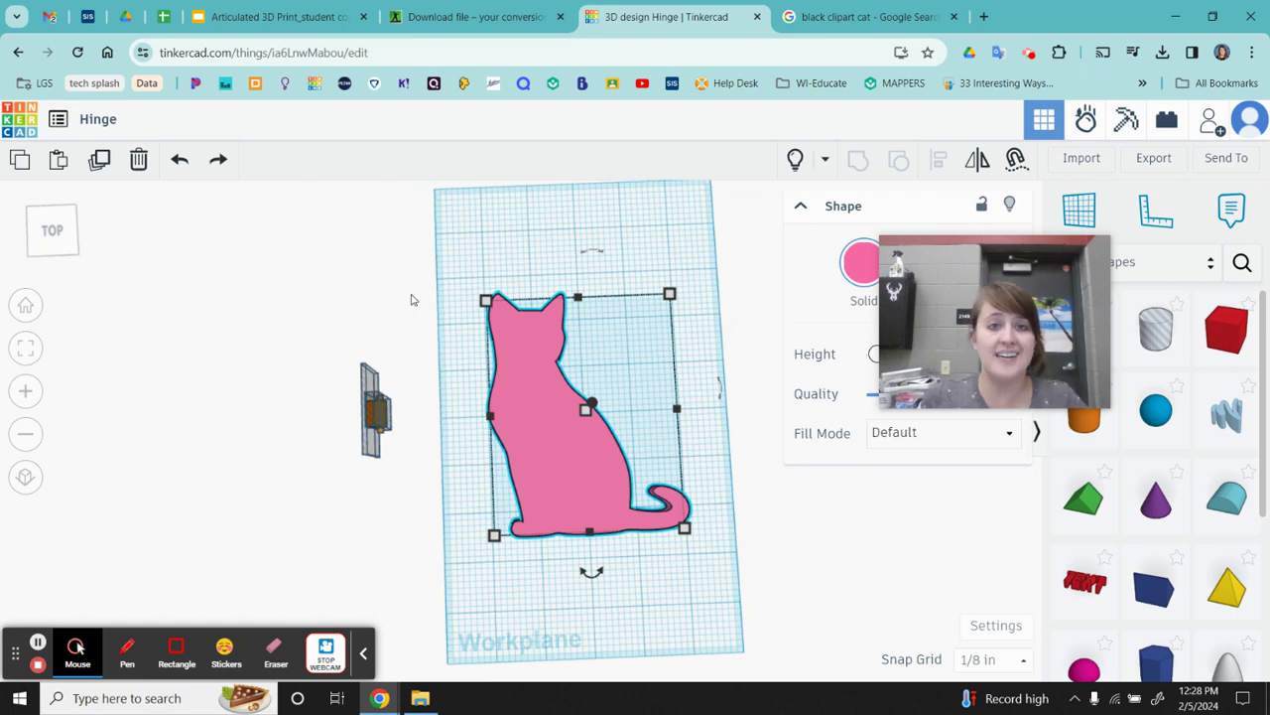
left_click(375, 413)
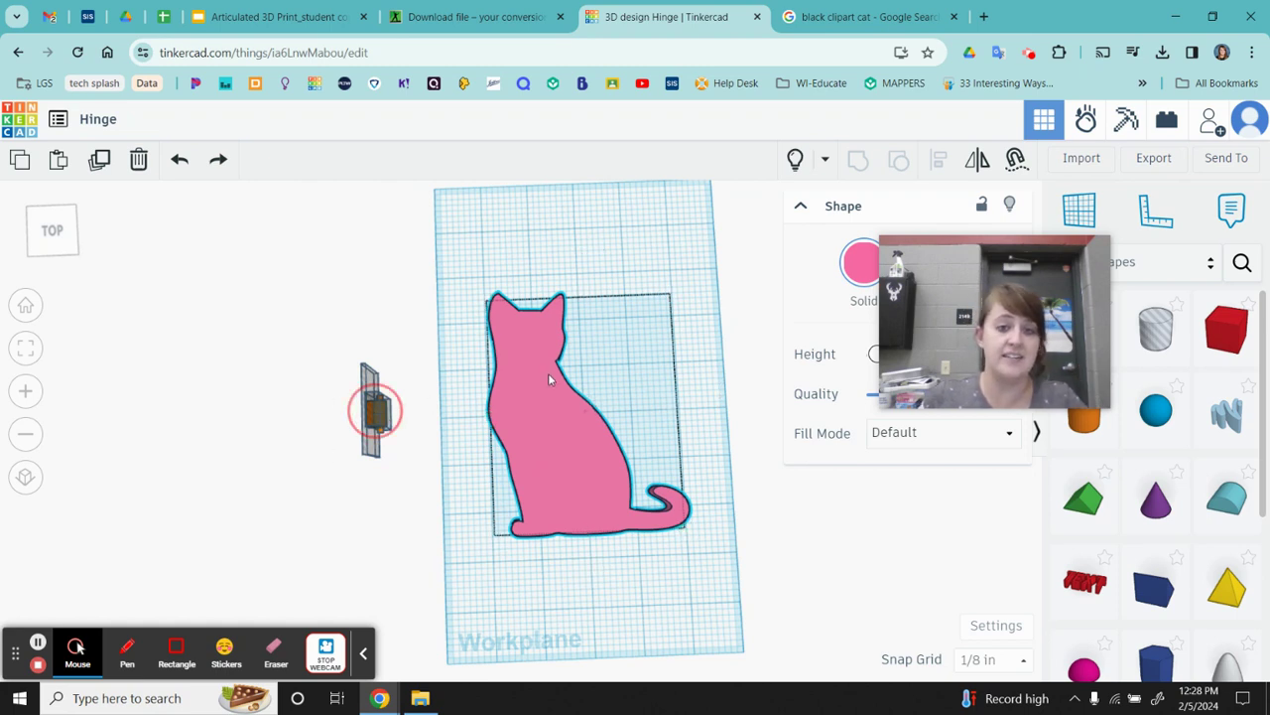